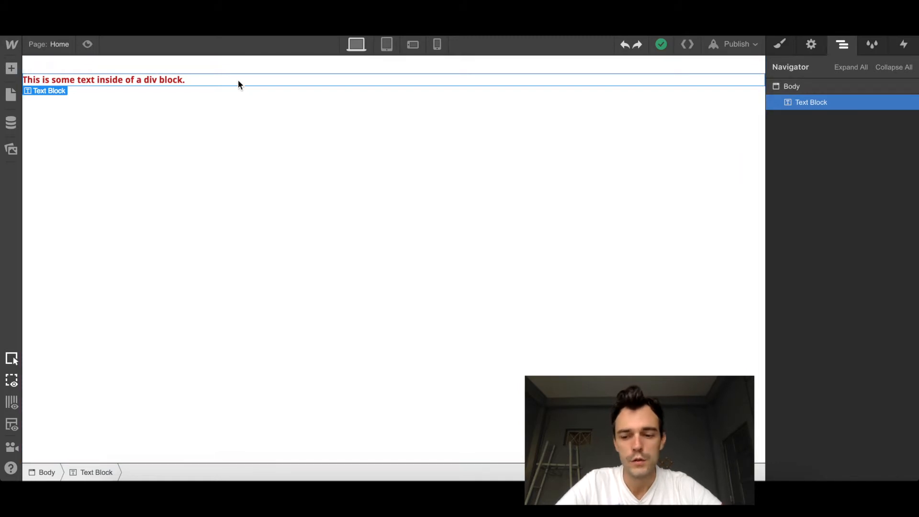
Delete the text block from the Home page
key(Delete)
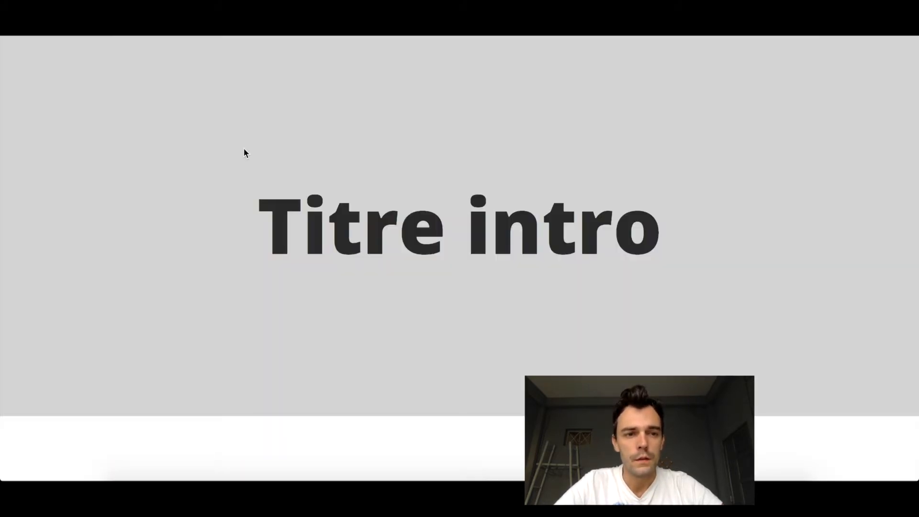
Switch to the published portfolio wireframe and examine its layout from the intro title through the project grid
scroll(192, 188, down, 3)
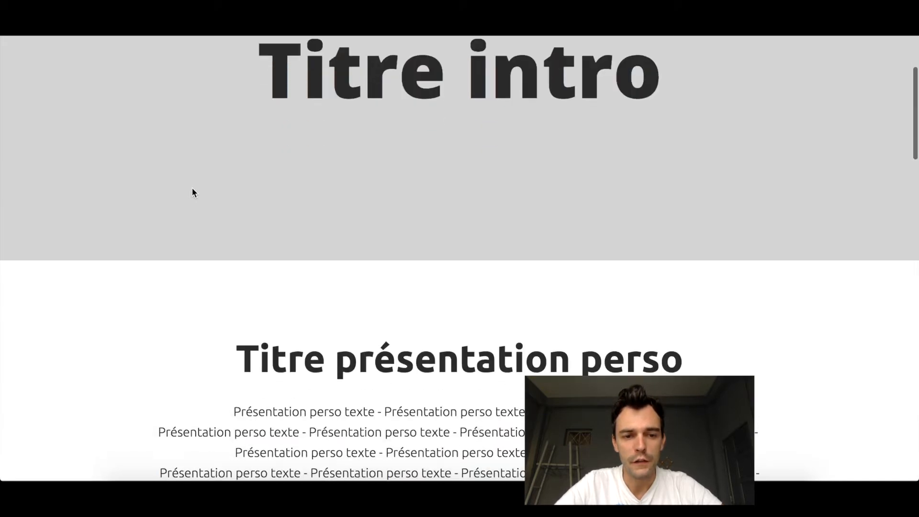
scroll(191, 188, down, 3)
scroll(120, 306, down, 1)
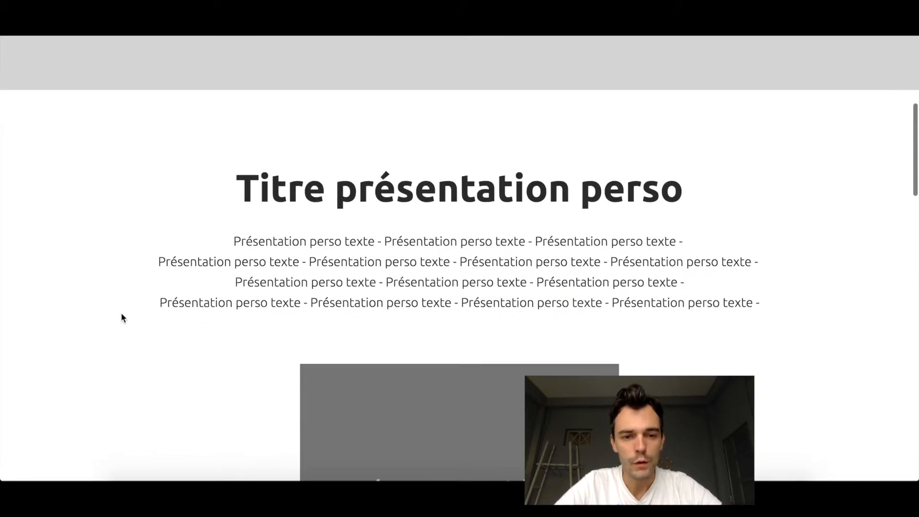
scroll(121, 312, down, 1)
scroll(129, 244, down, 1)
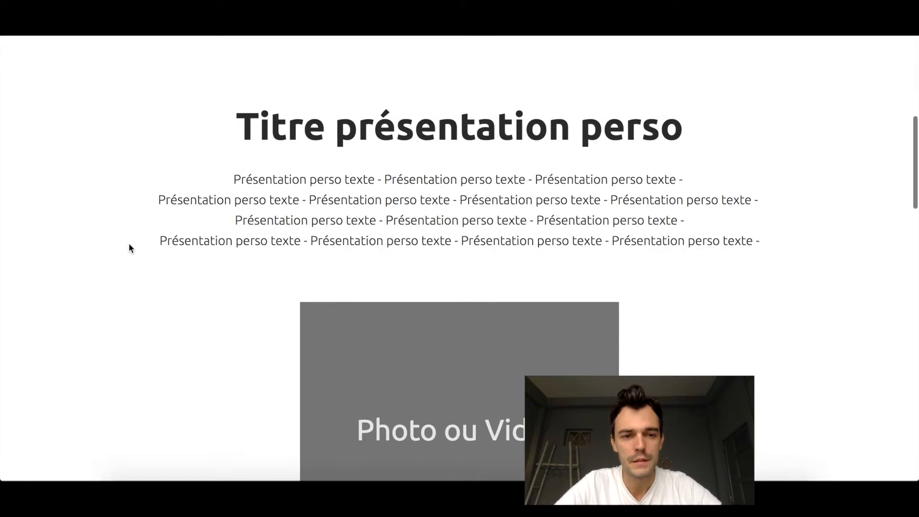
scroll(129, 245, up, 6)
scroll(167, 264, down, 2)
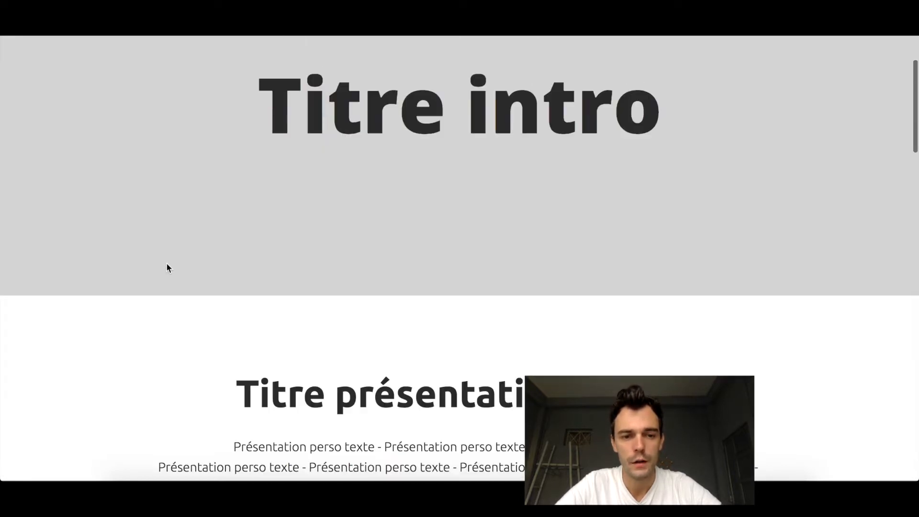
scroll(139, 353, down, 10)
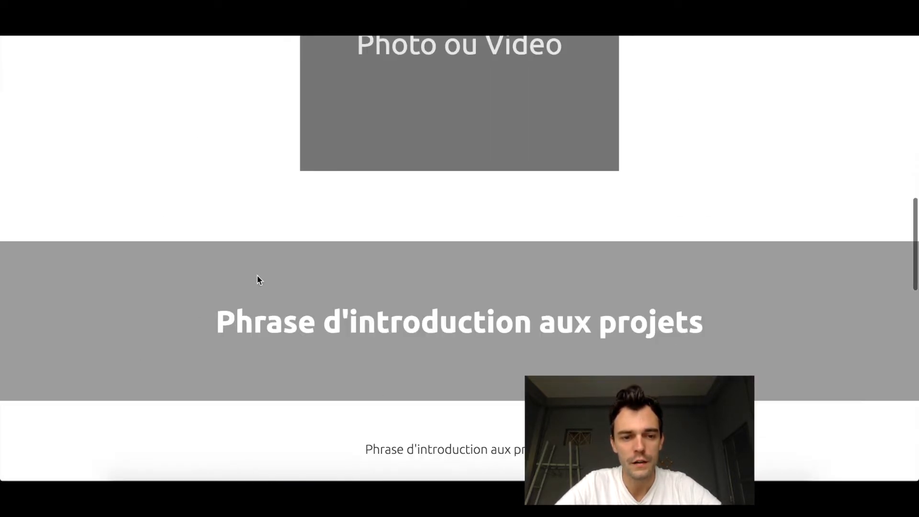
scroll(157, 342, down, 7)
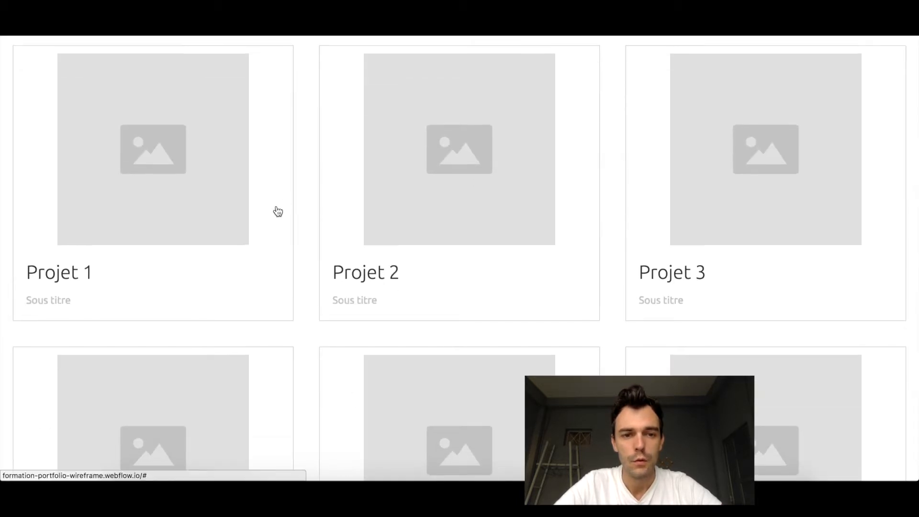
click(275, 209)
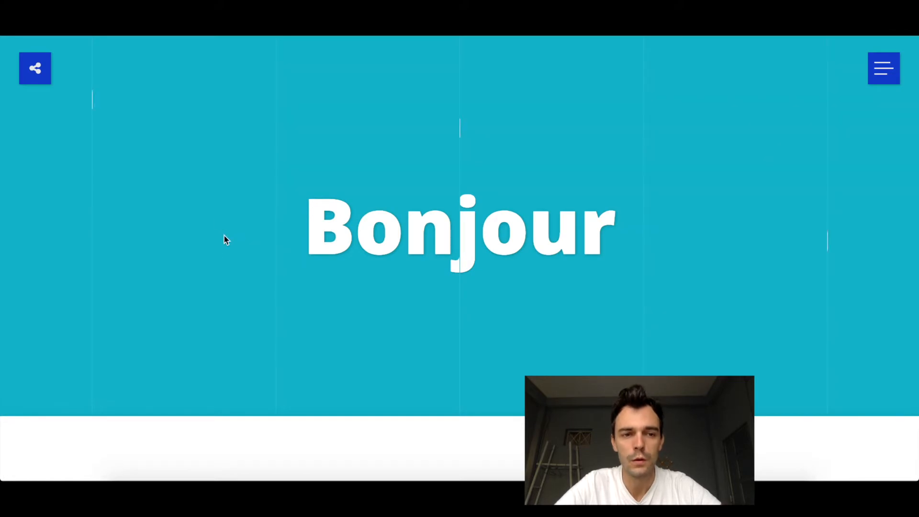
Switch to the finished portfolio site and examine its "Bonjour" hero, self-presentation, image mosaic and project sections
scroll(212, 295, down, 2)
scroll(213, 295, down, 3)
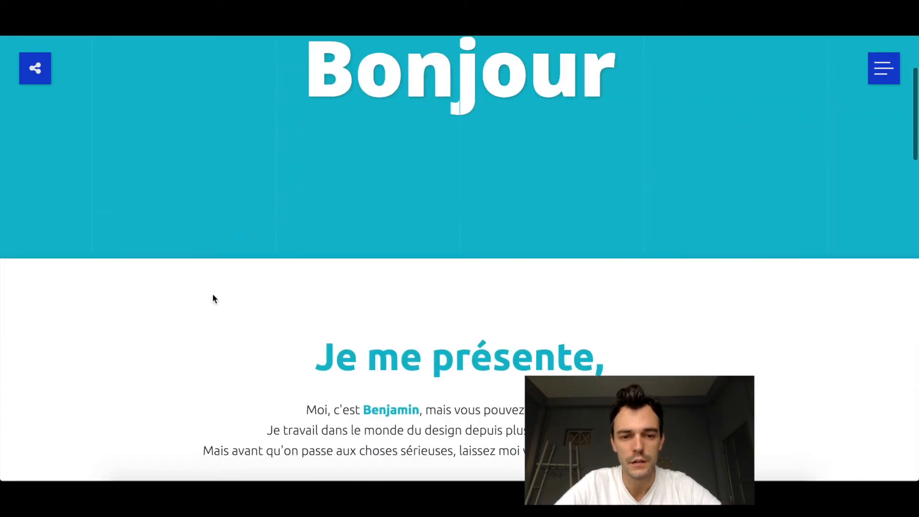
scroll(139, 281, down, 3)
scroll(140, 282, down, 2)
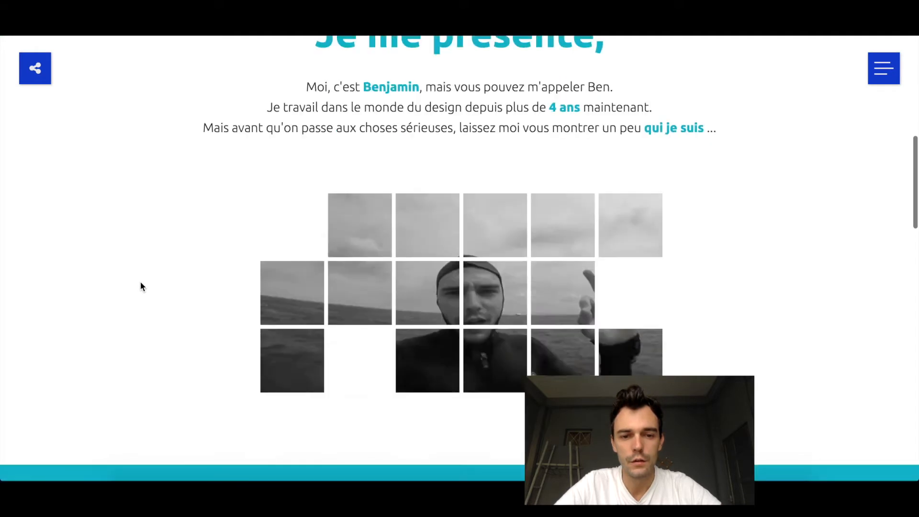
scroll(192, 292, down, 3)
scroll(165, 296, down, 20)
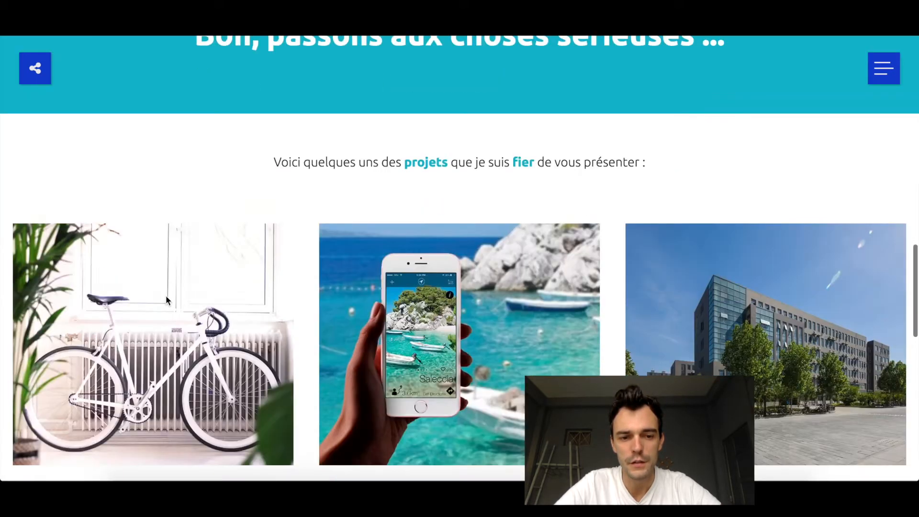
scroll(226, 271, up, 20)
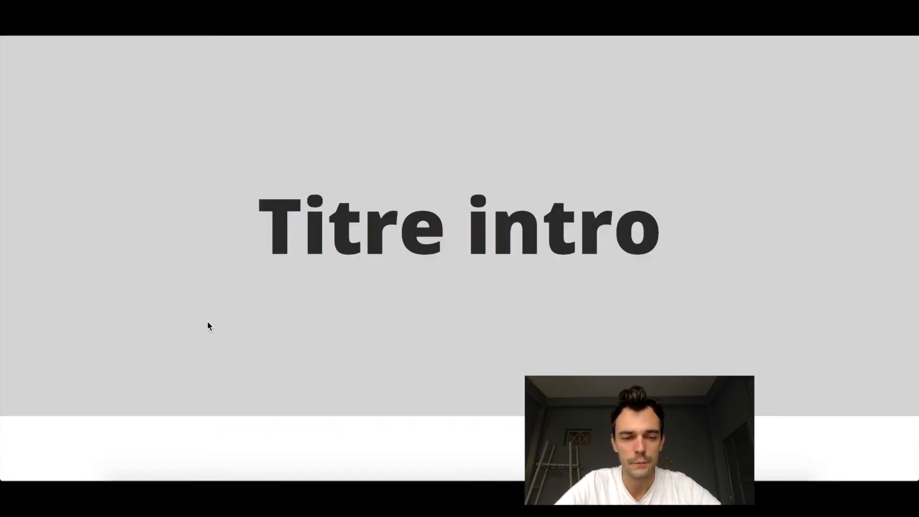
Return to the wireframe and review its intro title and personal presentation block
scroll(207, 321, down, 6)
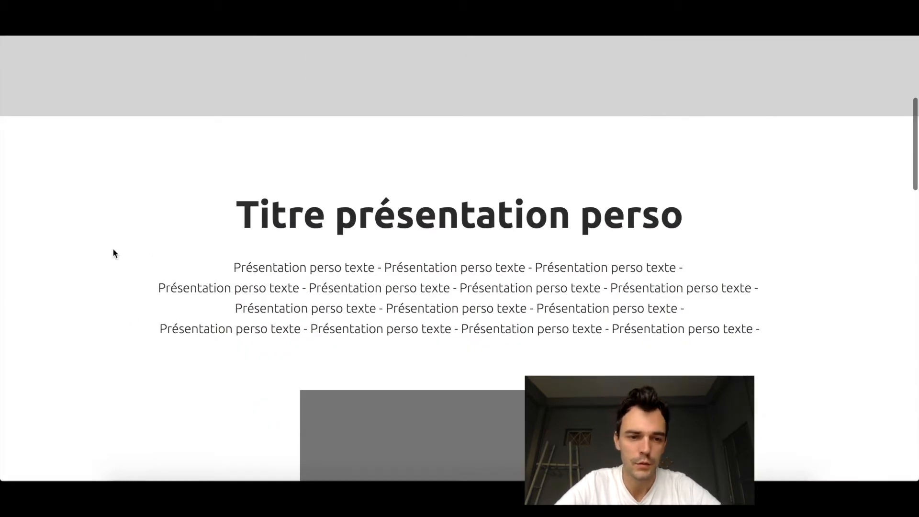
scroll(112, 249, down, 5)
scroll(112, 248, up, 10)
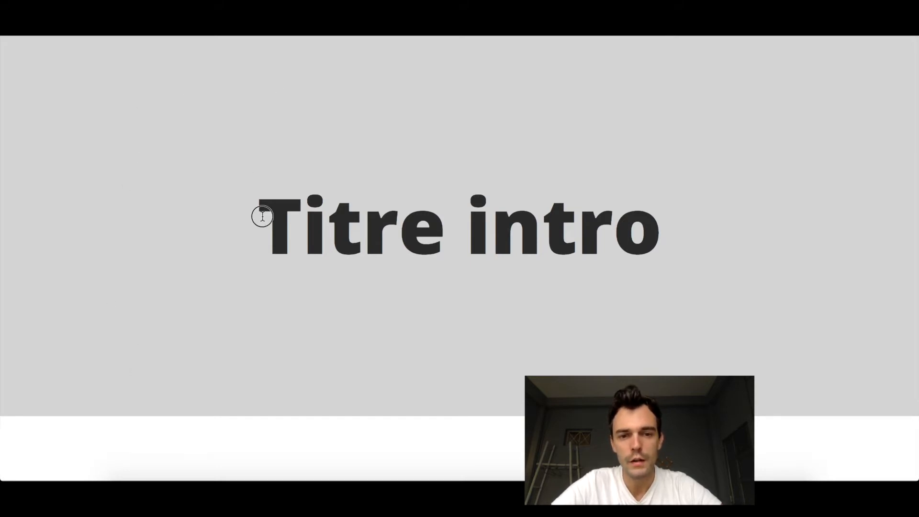
drag(260, 214, 572, 191)
click(223, 107)
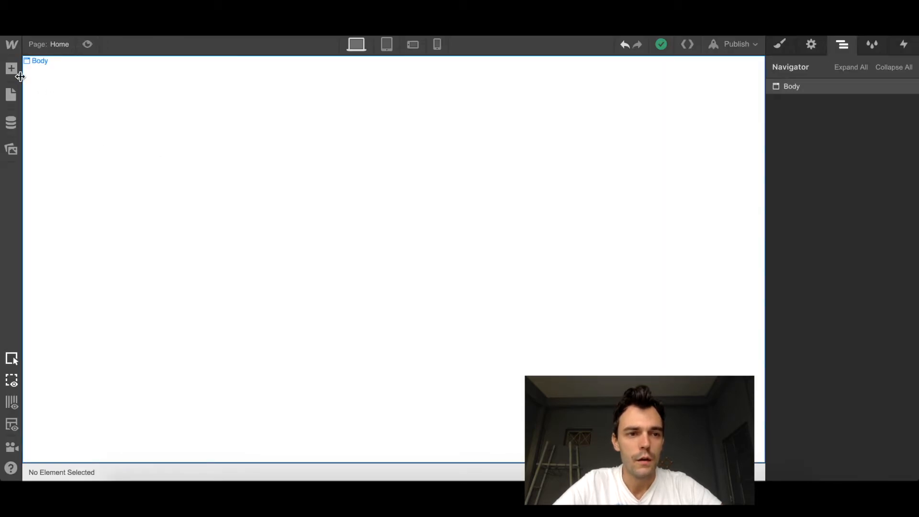
Switch back to the Webflow Designer and add a Section element to the empty page body
click(307, 193)
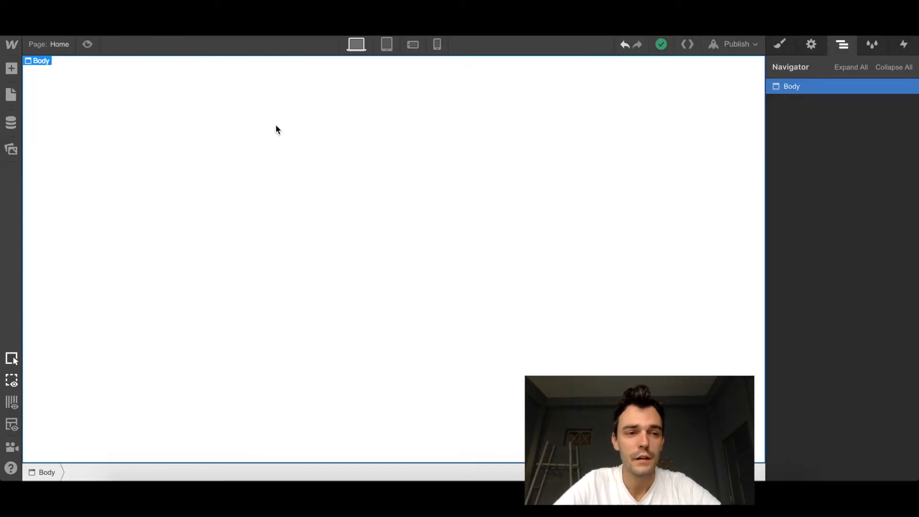
click(11, 68)
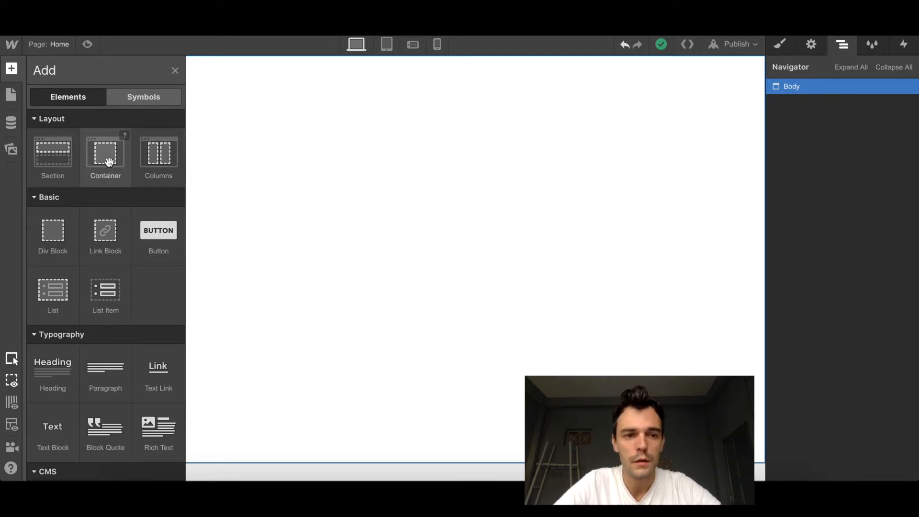
scroll(86, 320, down, 3)
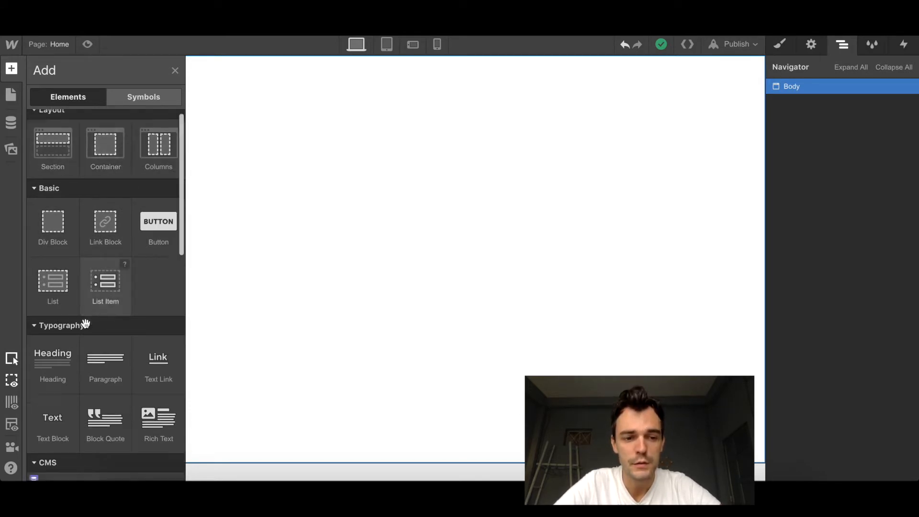
scroll(95, 246, up, 2)
scroll(95, 246, up, 2)
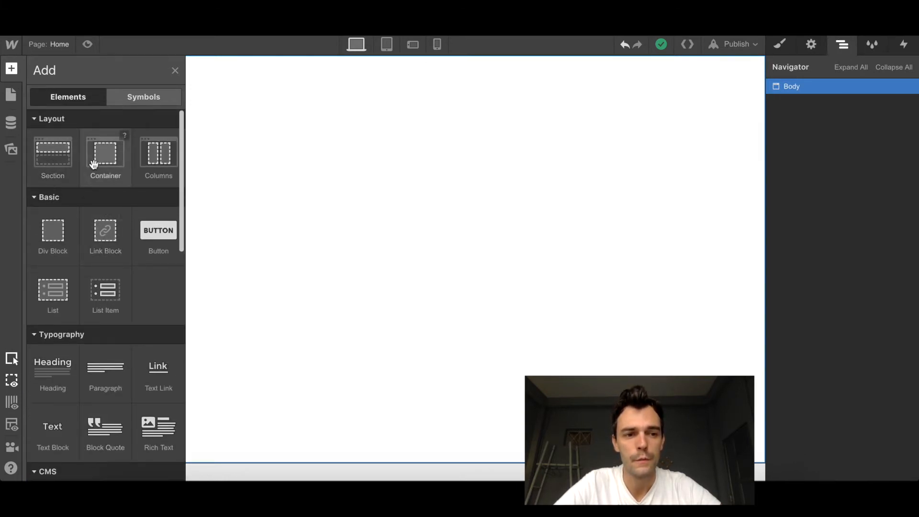
click(207, 156)
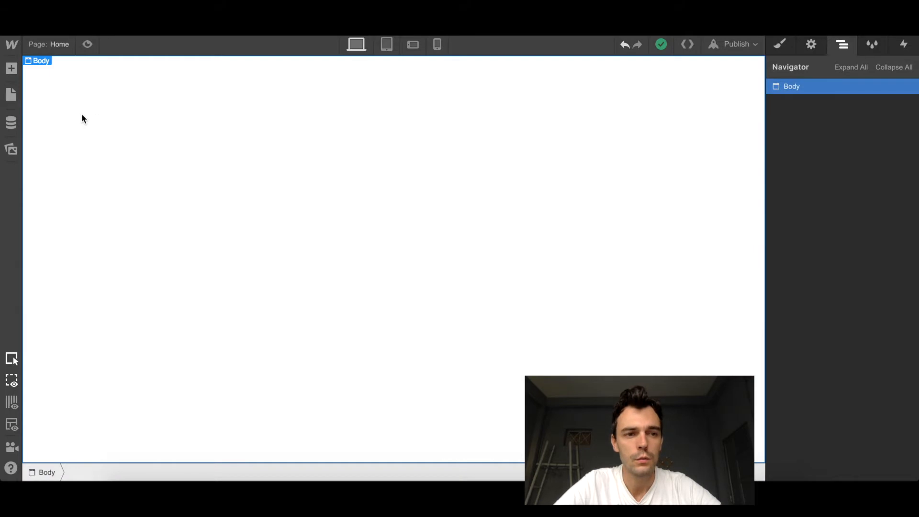
click(12, 68)
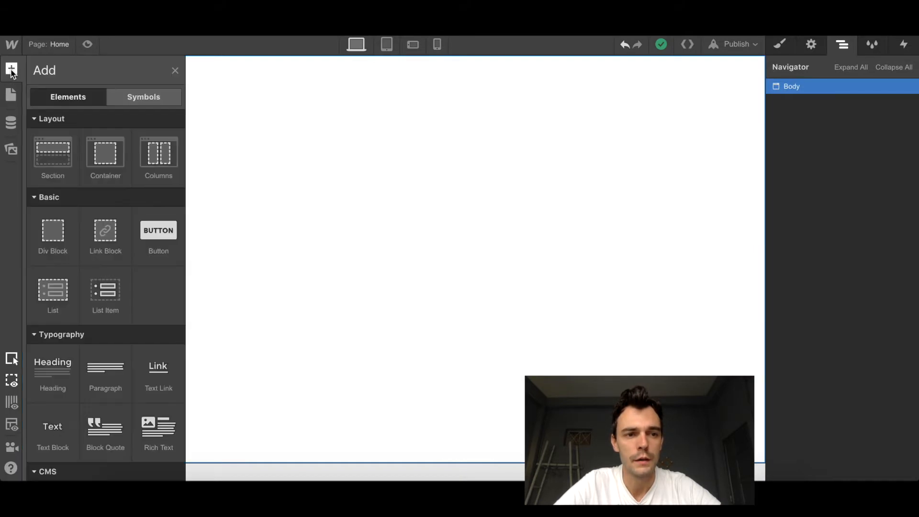
click(54, 155)
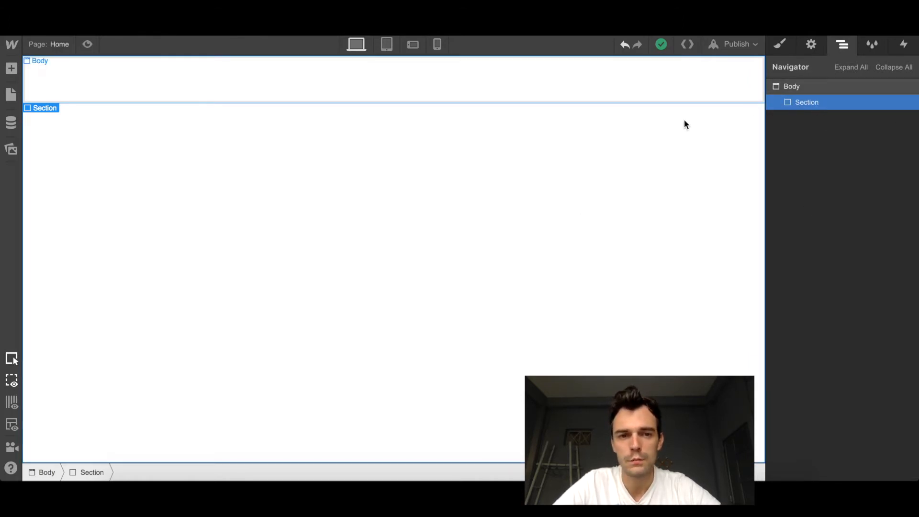
Add a Heading element inside the new section
click(12, 69)
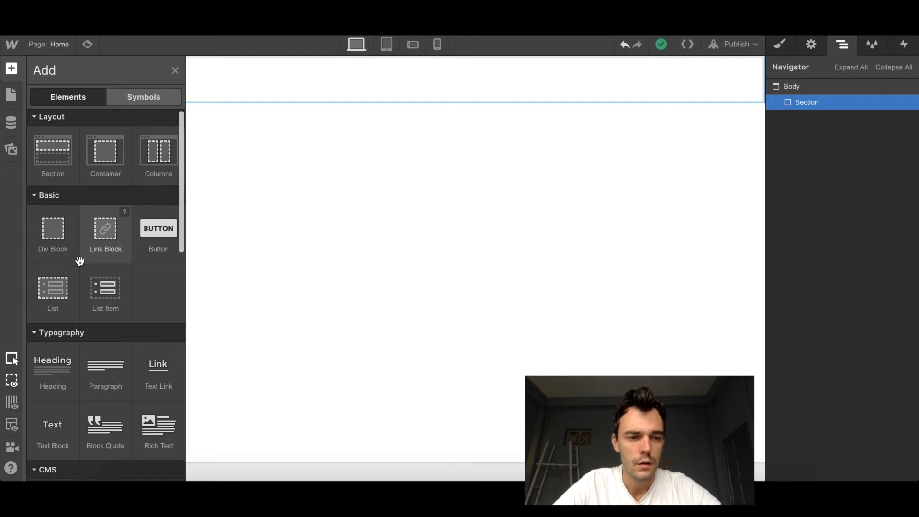
scroll(54, 298, down, 1)
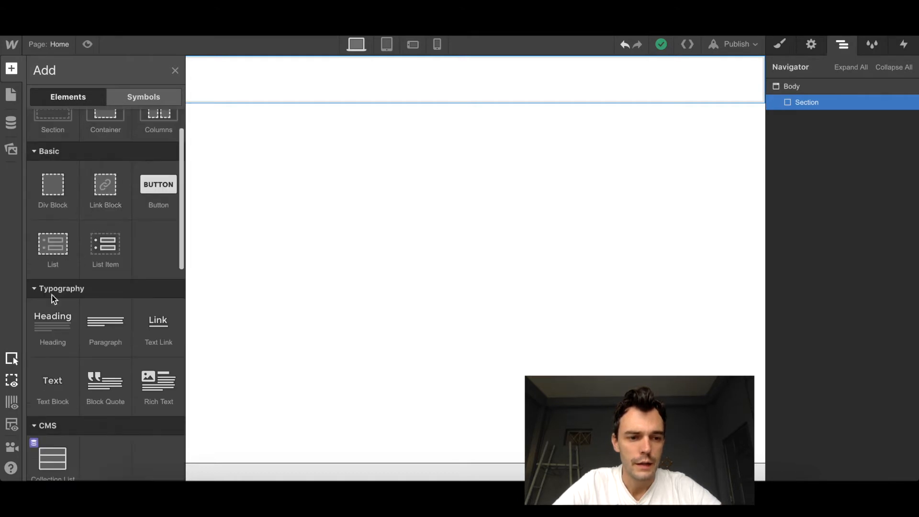
click(48, 328)
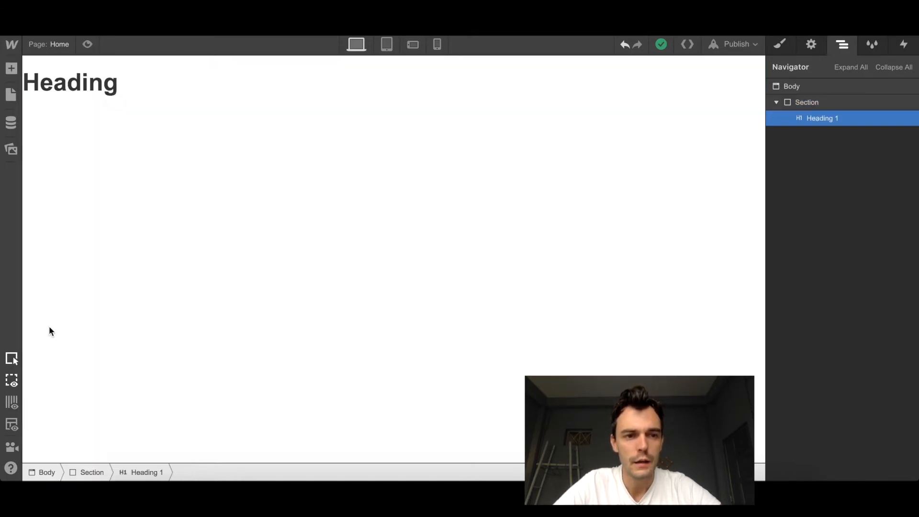
Select the section and its nested heading in turn to inspect the page hierarchy
click(803, 105)
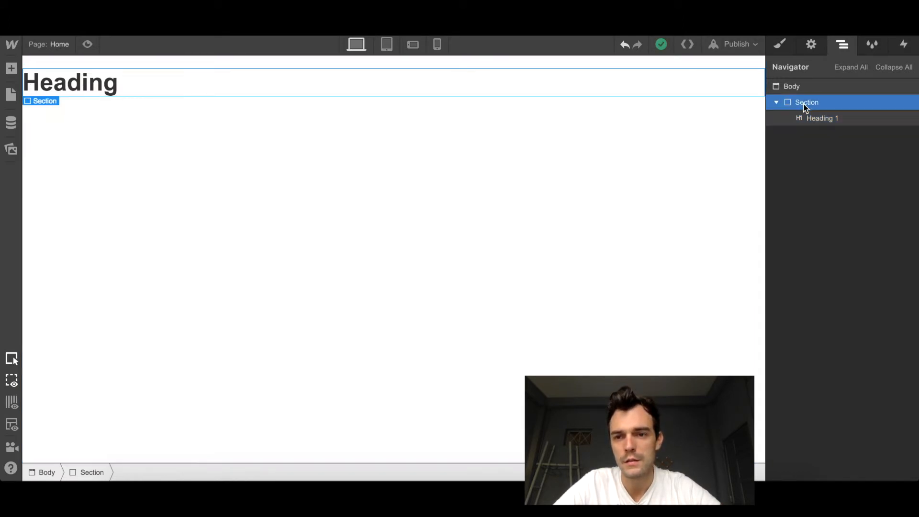
click(822, 118)
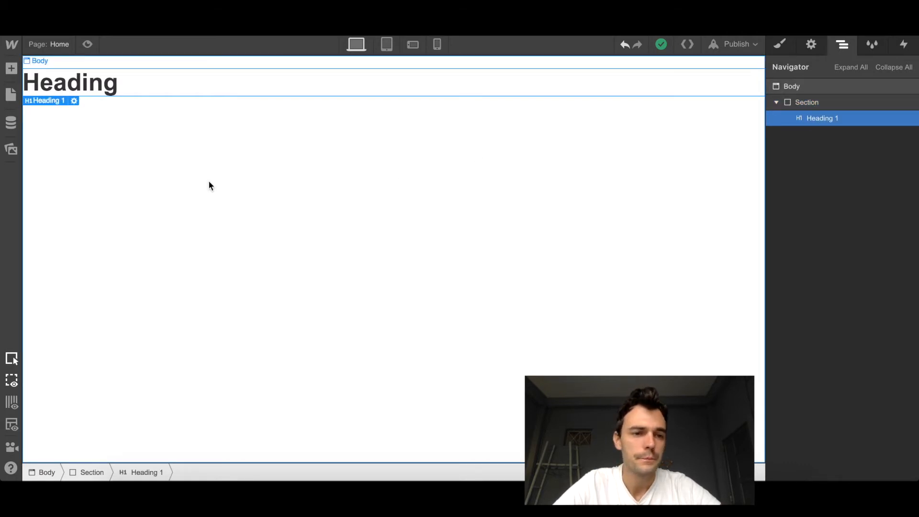
click(237, 181)
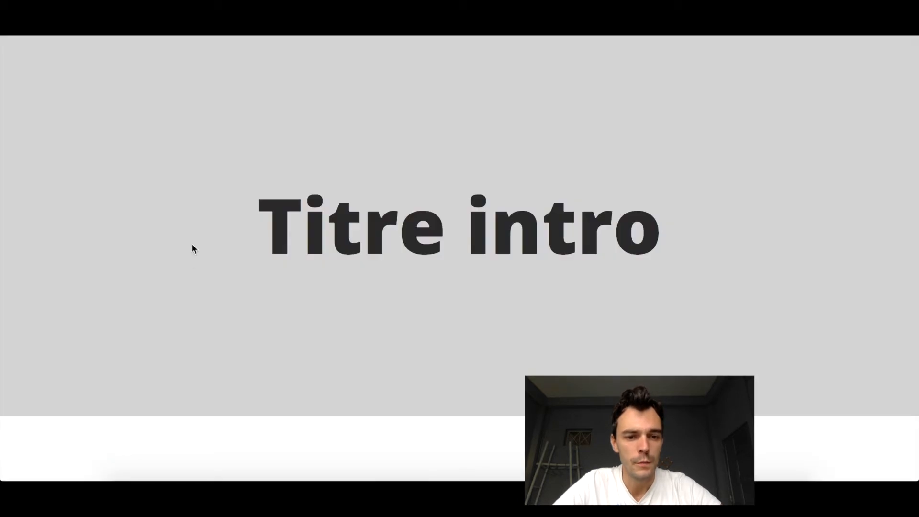
Switch to the wireframe and compare the structure of its intro, personal presentation and "Photo ou Video" areas
scroll(192, 249, down, 8)
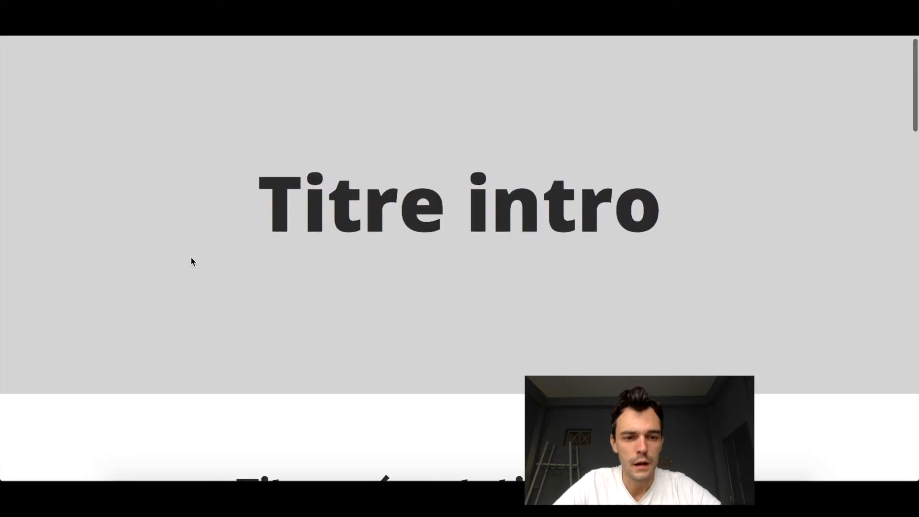
scroll(191, 258, down, 1)
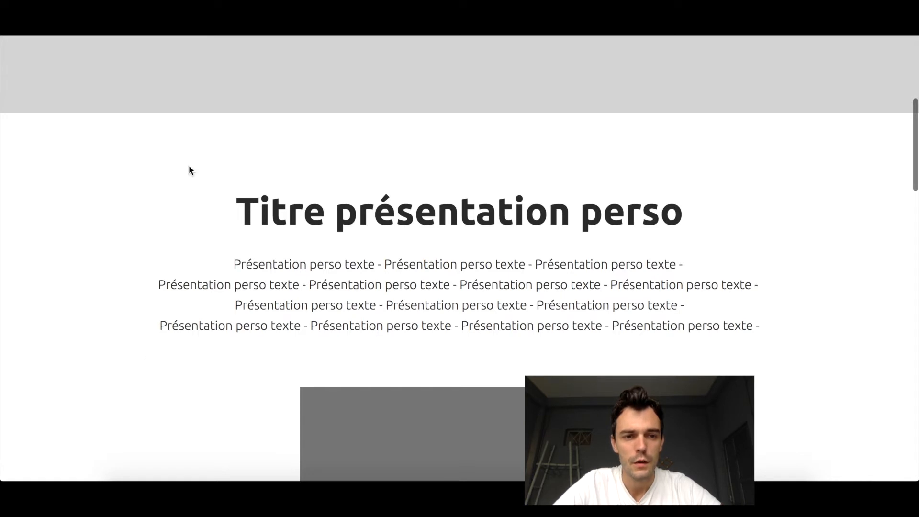
scroll(188, 168, up, 1)
scroll(120, 225, up, 4)
scroll(120, 223, down, 3)
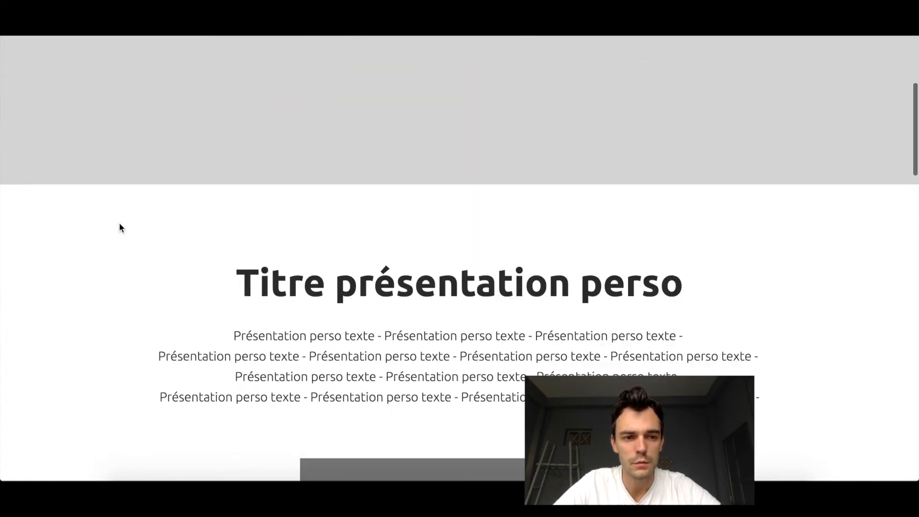
scroll(133, 132, up, 4)
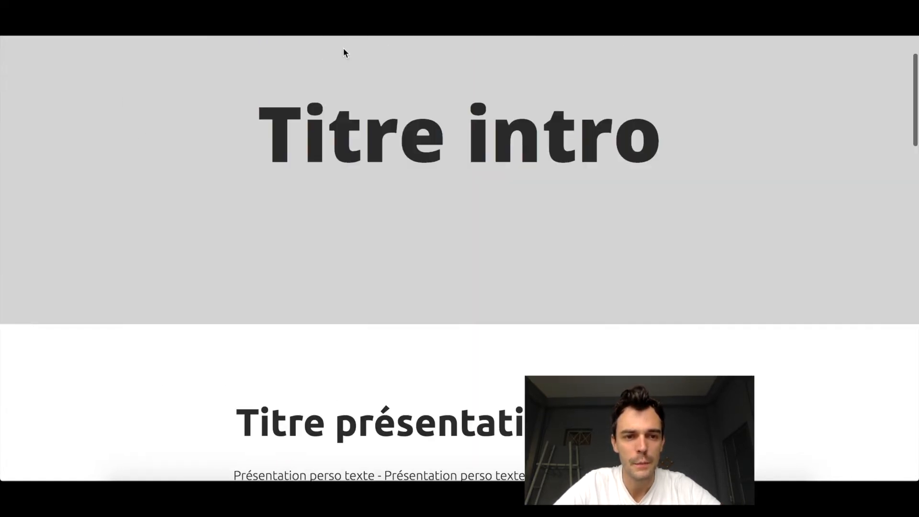
scroll(132, 272, down, 5)
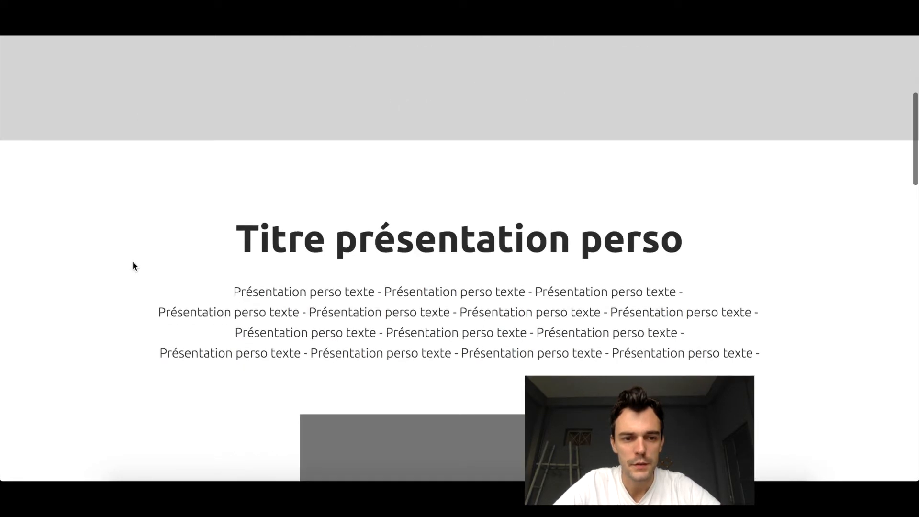
scroll(96, 236, down, 2)
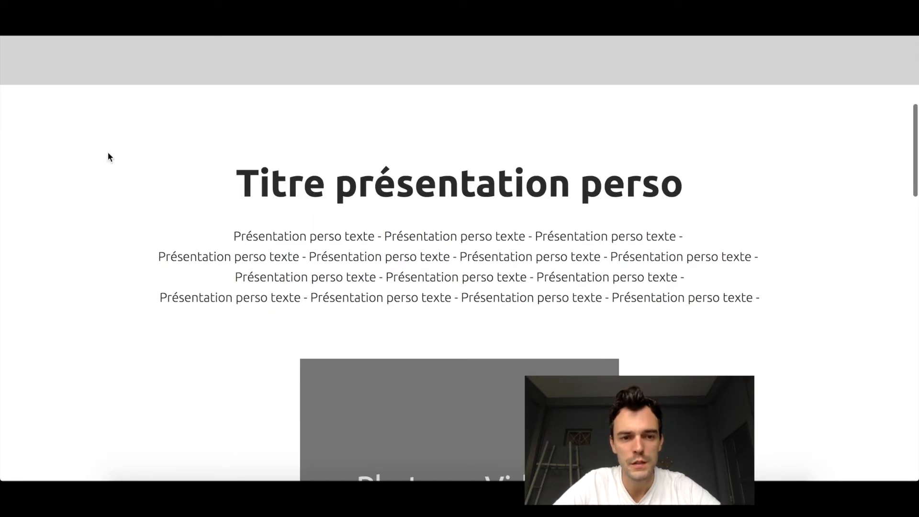
scroll(108, 151, down, 1)
scroll(107, 151, down, 8)
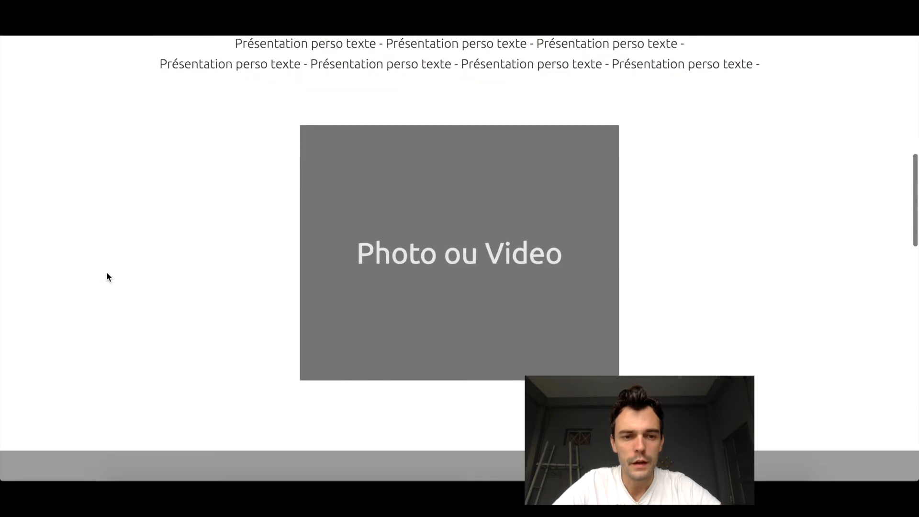
Examine the wireframe's personal presentation block, covering its title, text paragraph and "Photo ou Video" placeholder
scroll(107, 271, up, 4)
scroll(107, 271, up, 2)
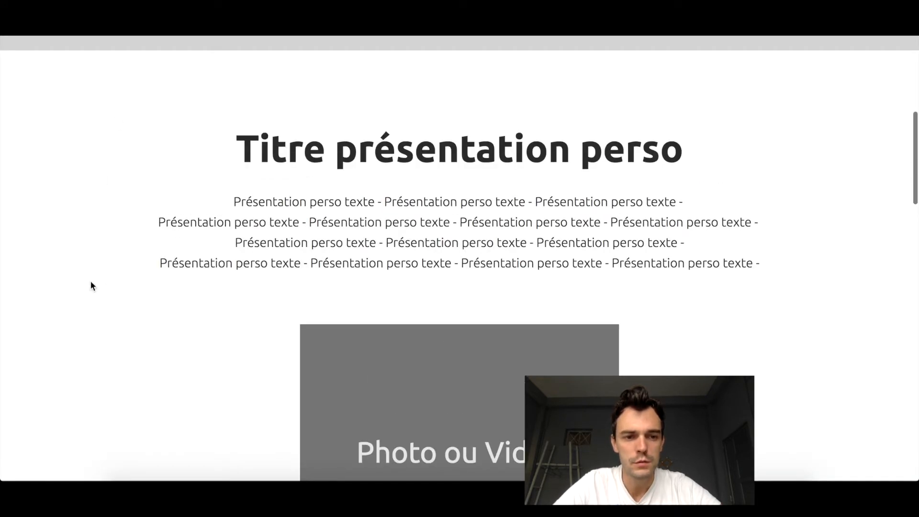
drag(259, 146, 455, 138)
drag(271, 200, 400, 257)
scroll(432, 236, down, 5)
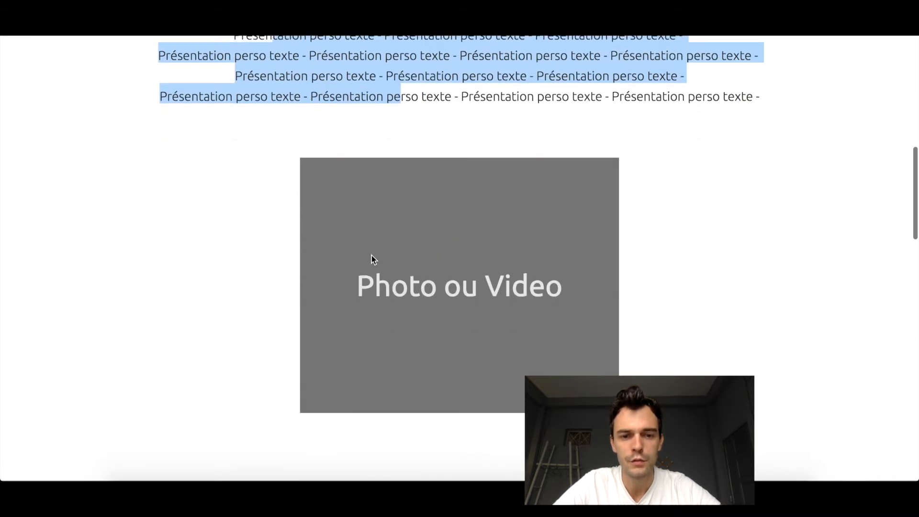
click(400, 259)
scroll(385, 288, down, 2)
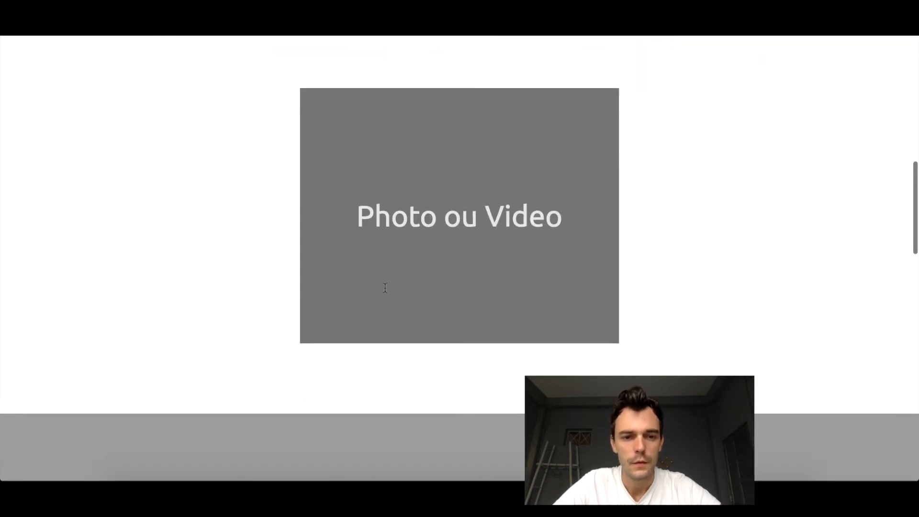
scroll(385, 287, up, 7)
drag(327, 170, 409, 160)
drag(300, 205, 411, 247)
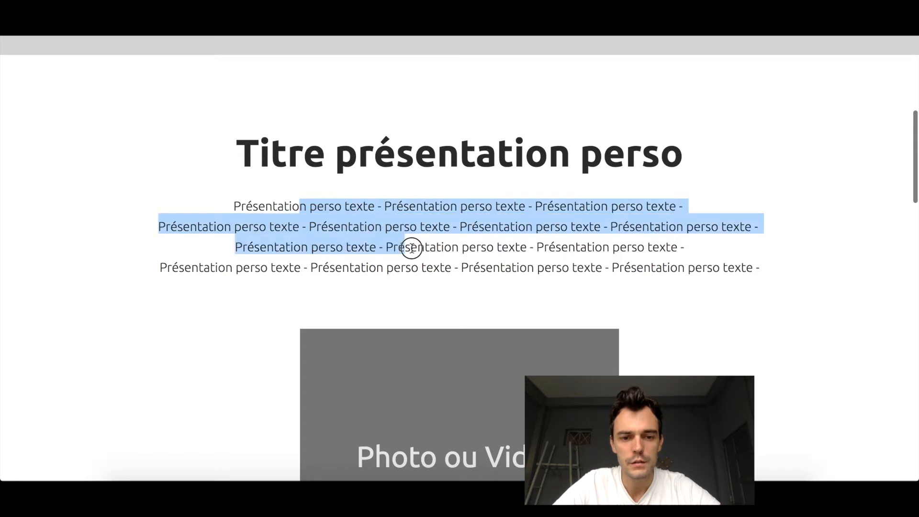
scroll(414, 405, down, 2)
double_click(359, 386)
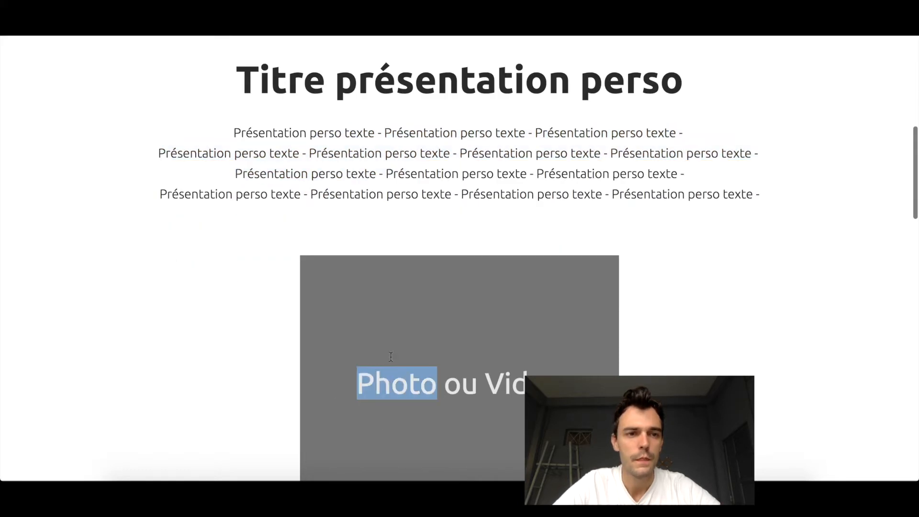
scroll(391, 357, up, 2)
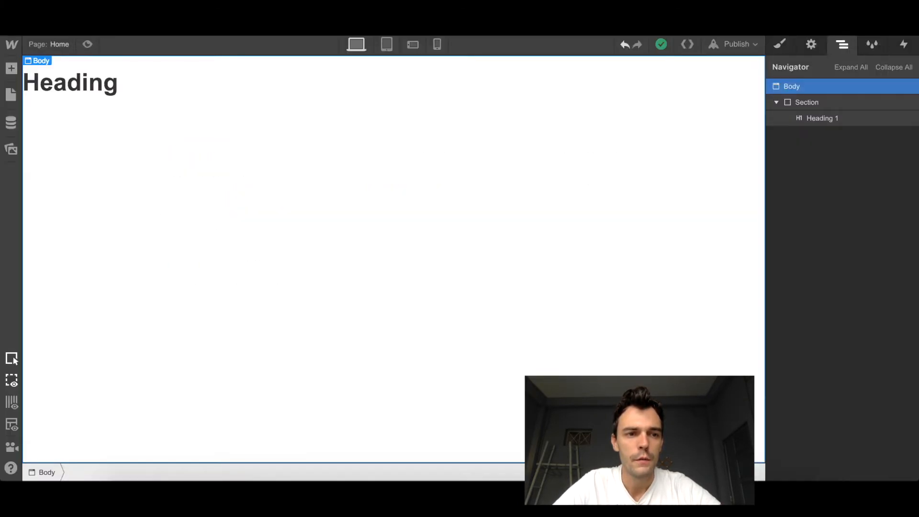
click(29, 87)
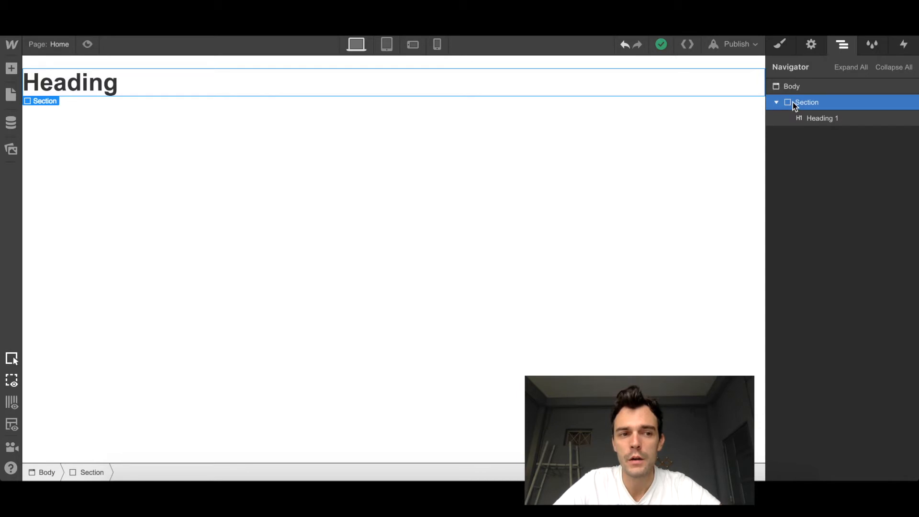
click(11, 68)
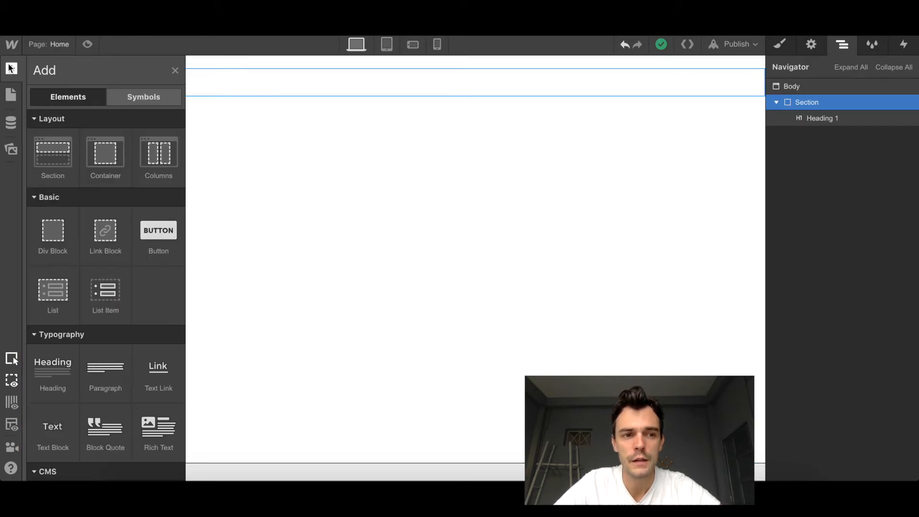
drag(50, 160, 623, 67)
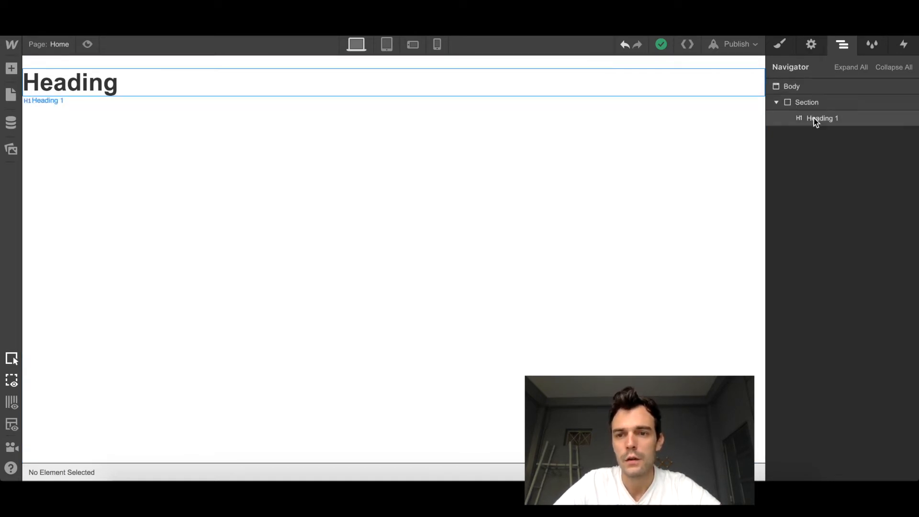
Add a second Section directly under the page Body and collapse the first section in the hierarchy
click(794, 87)
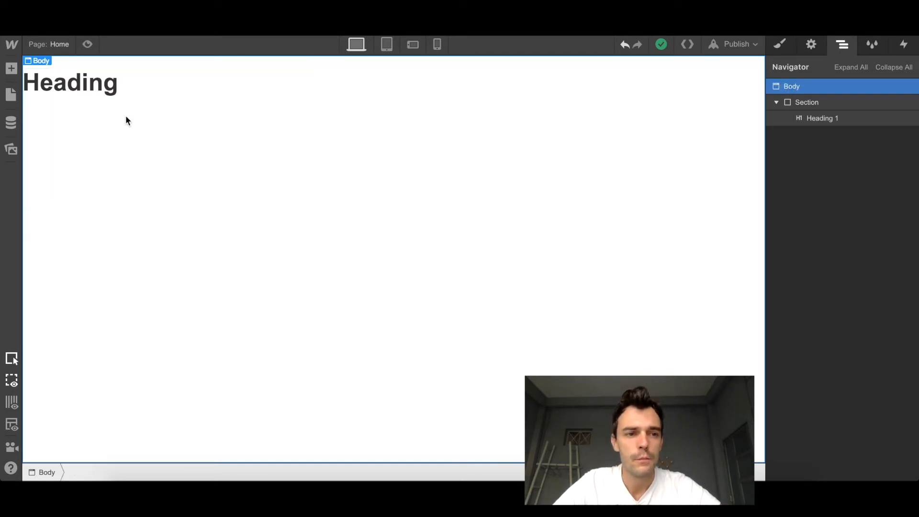
click(11, 68)
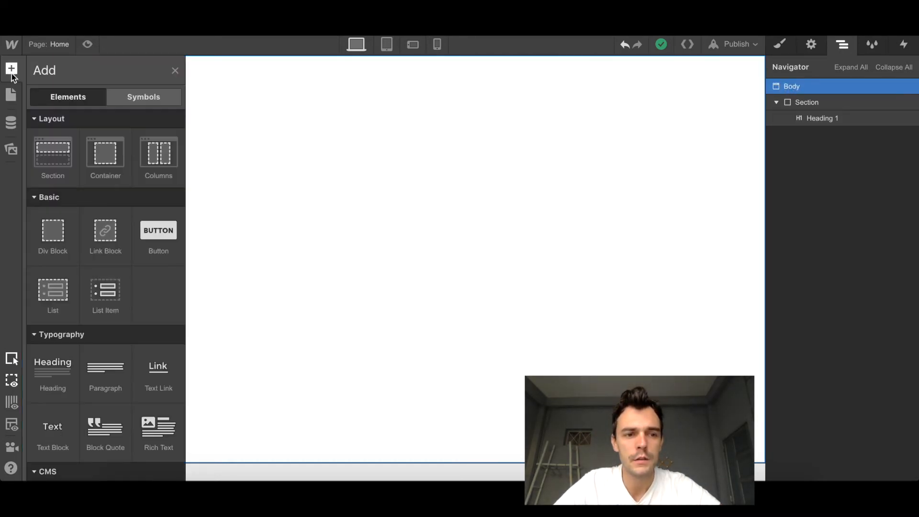
click(52, 150)
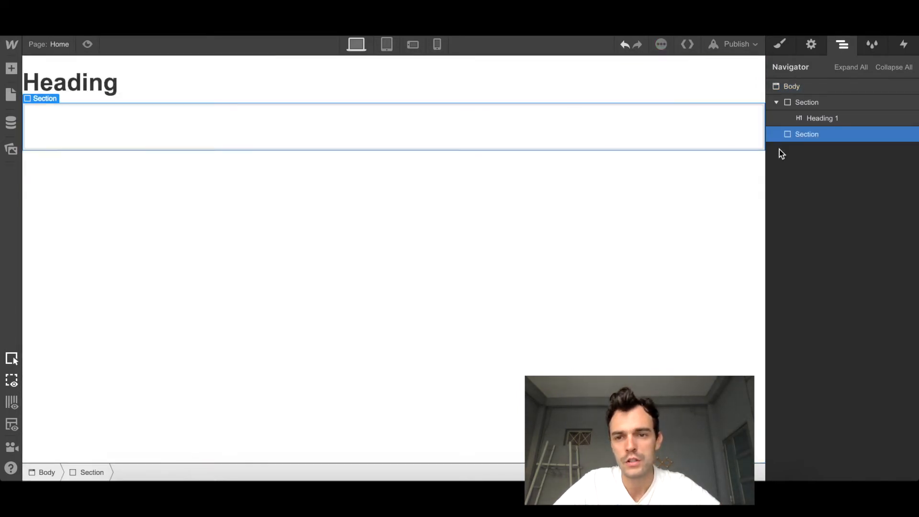
click(776, 103)
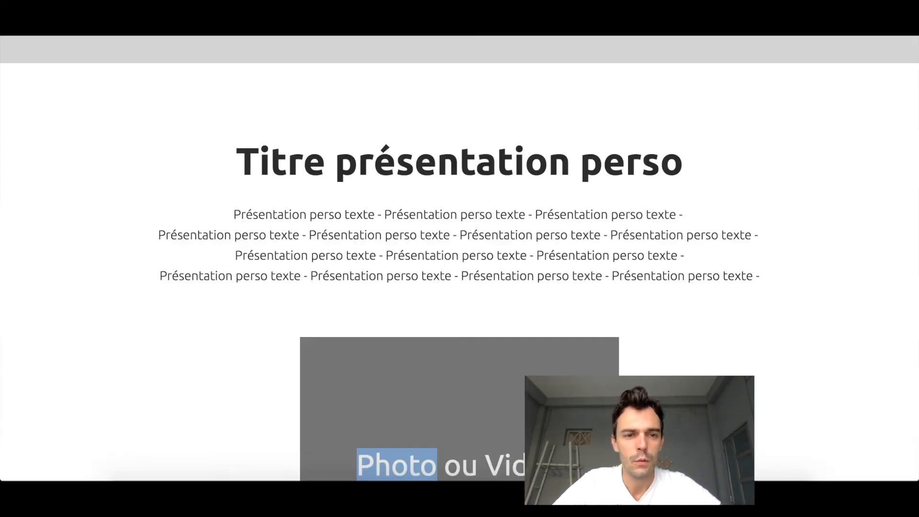
Check the wireframe's personal presentation title and text, and add a Heading inside the second section in Webflow
double_click(241, 162)
drag(277, 213, 360, 267)
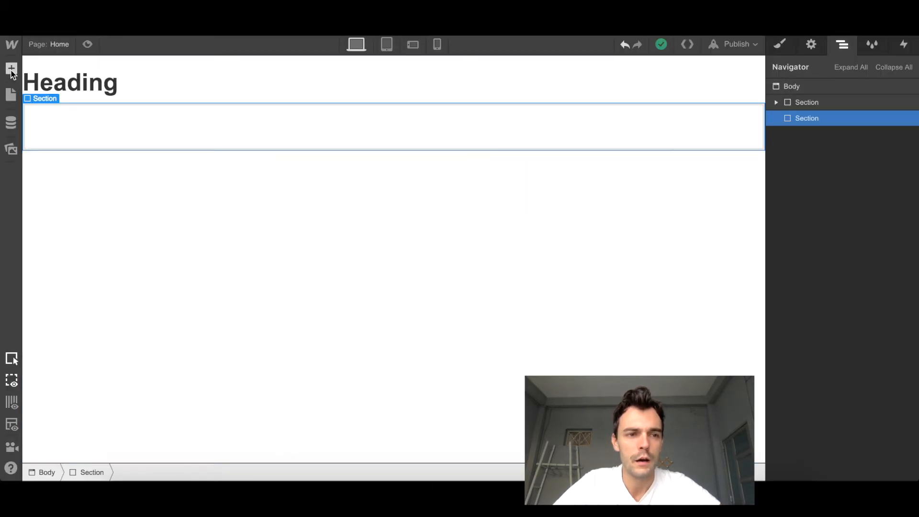
click(12, 69)
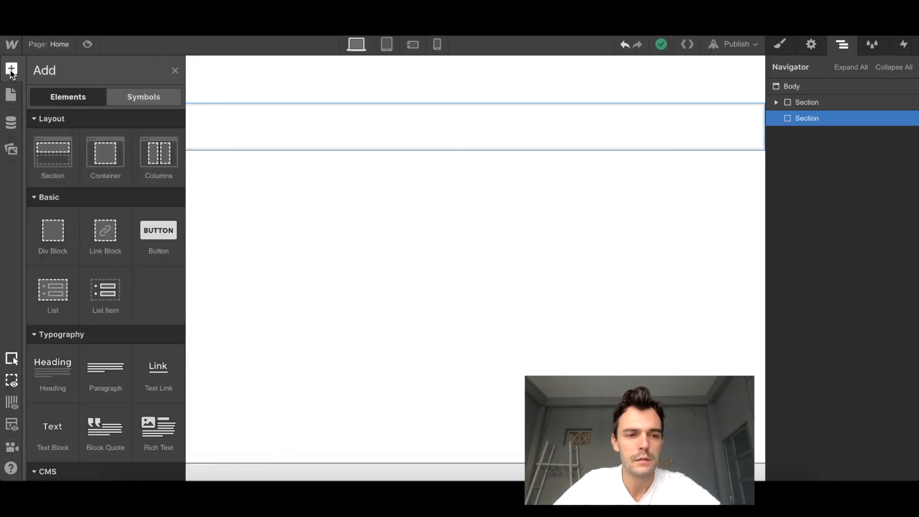
scroll(70, 348, down, 1)
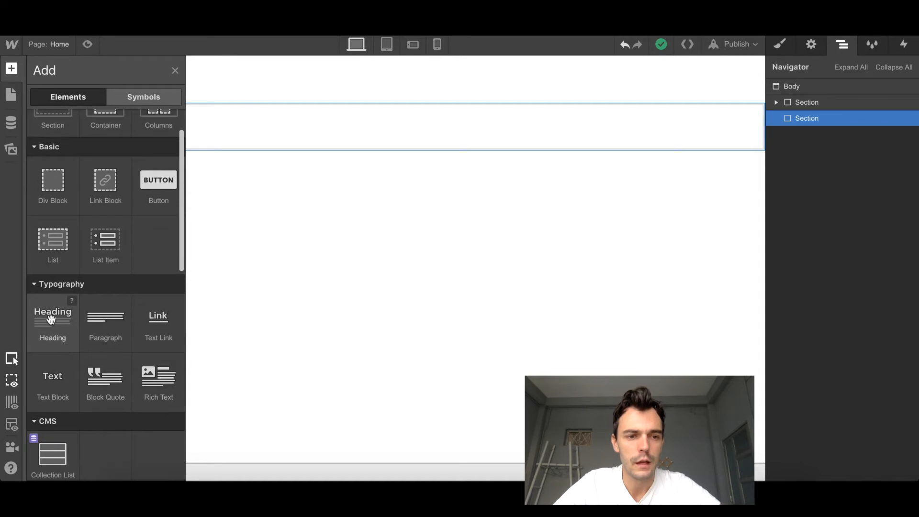
click(52, 319)
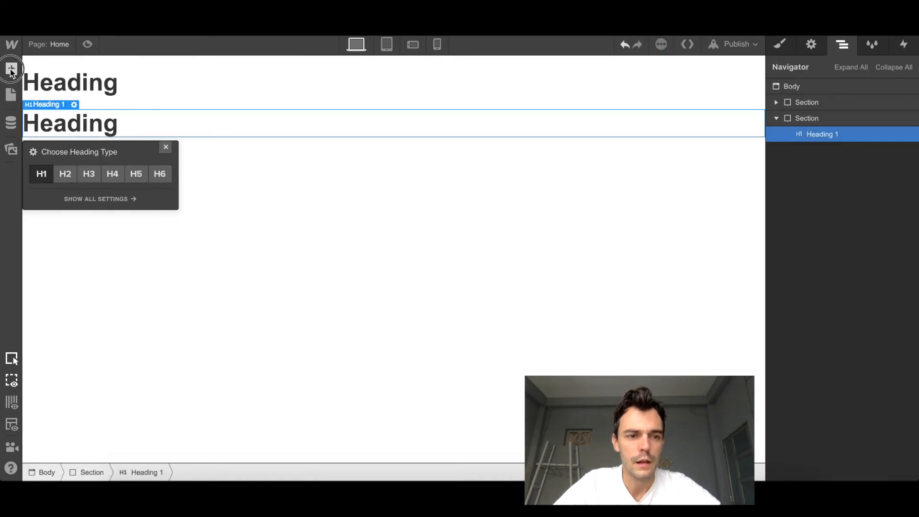
Add a Paragraph below the second section's heading, followed by a placeholder Image
click(11, 69)
scroll(59, 296, down, 2)
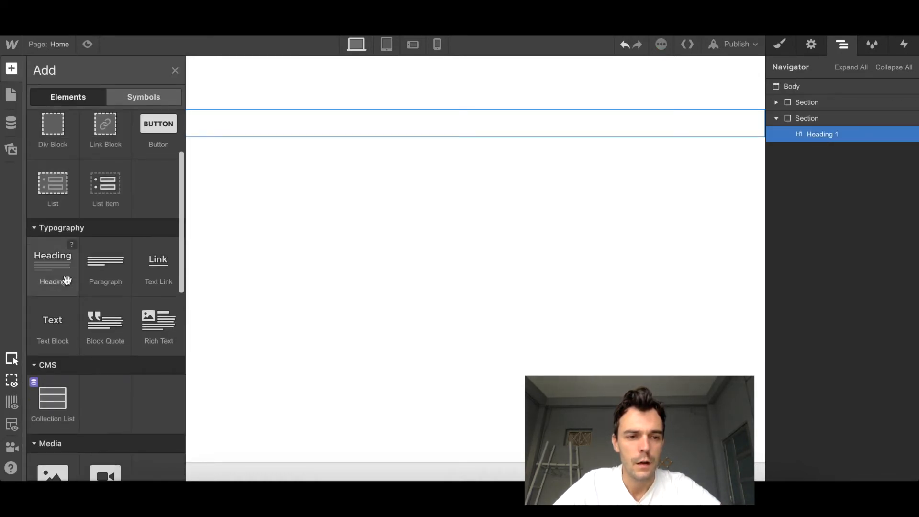
click(103, 261)
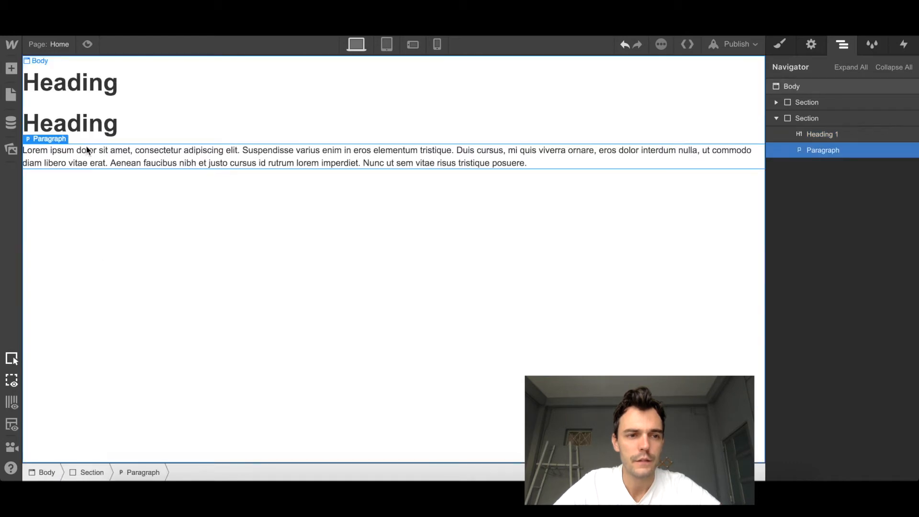
click(11, 68)
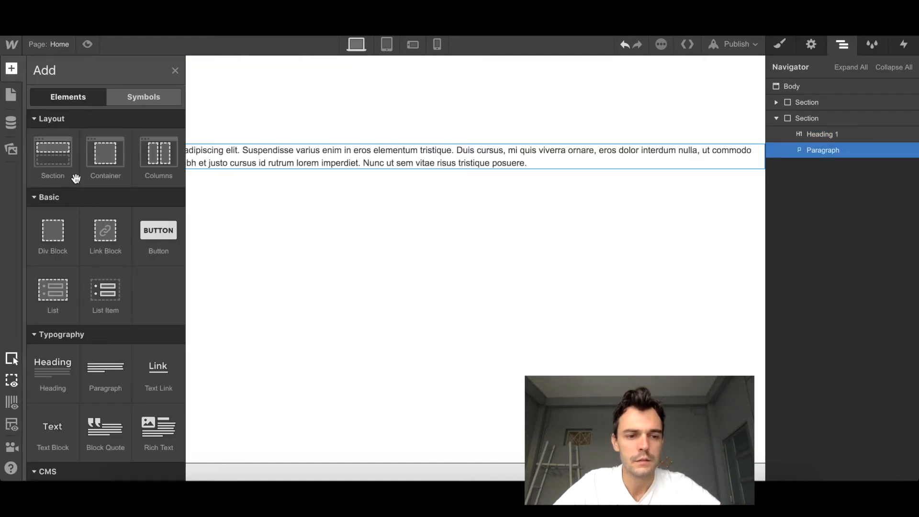
scroll(83, 259, down, 3)
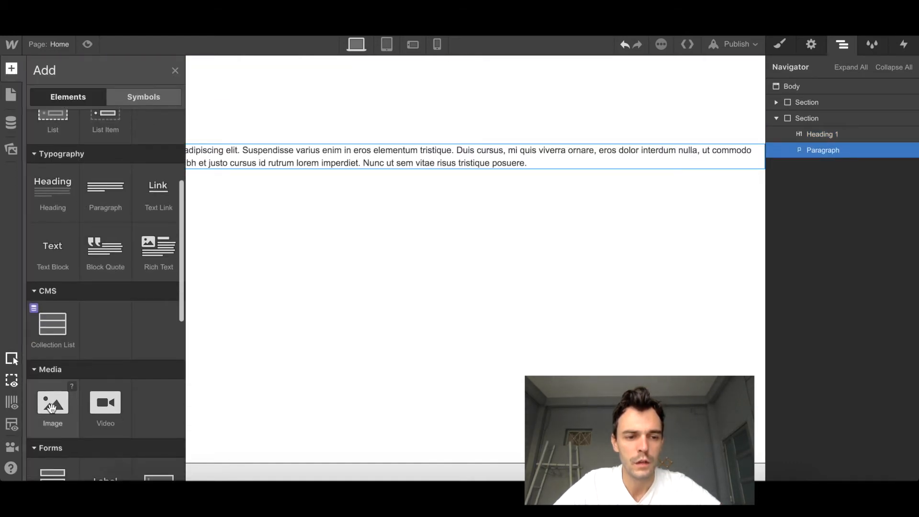
click(48, 423)
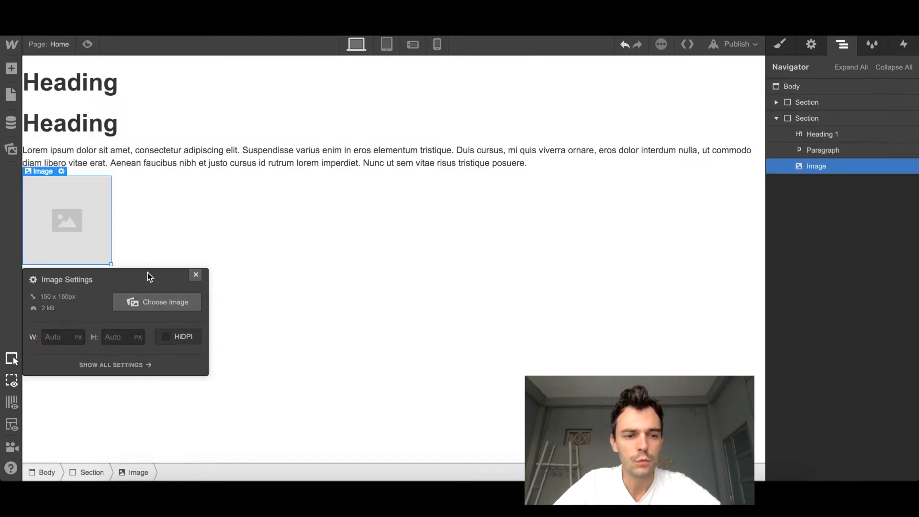
click(172, 210)
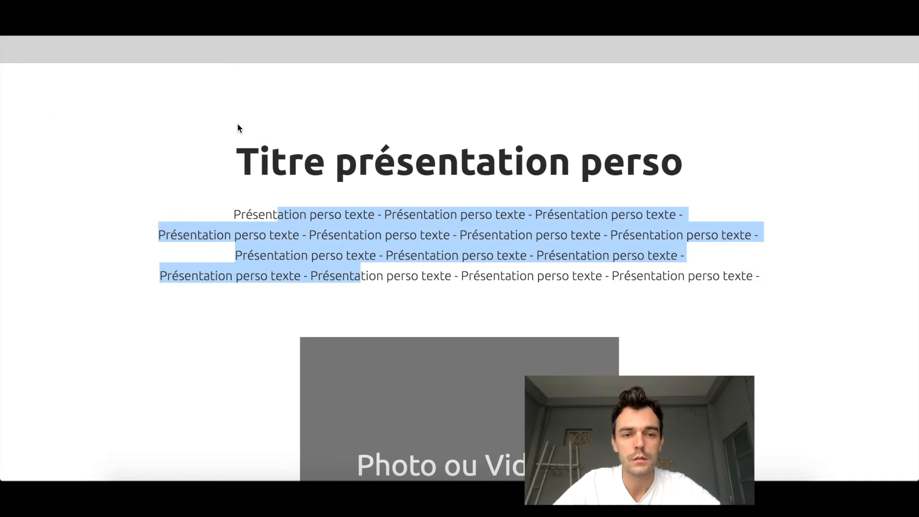
Compare the second section's heading, paragraph and image with the personal presentation block in the wireframe
click(197, 155)
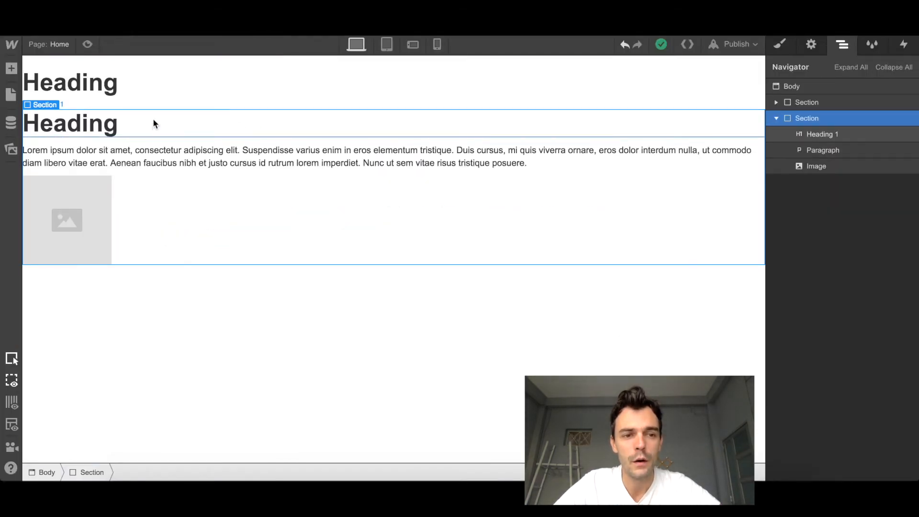
click(178, 122)
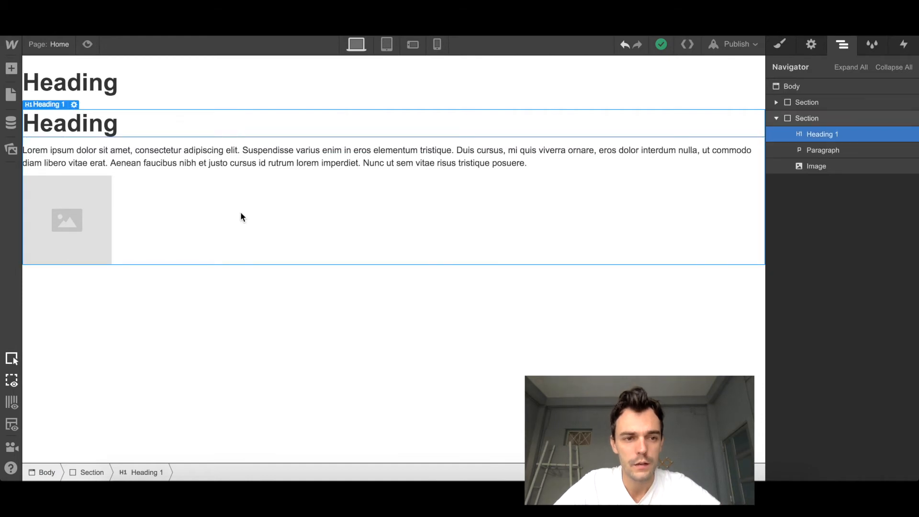
click(215, 180)
click(147, 124)
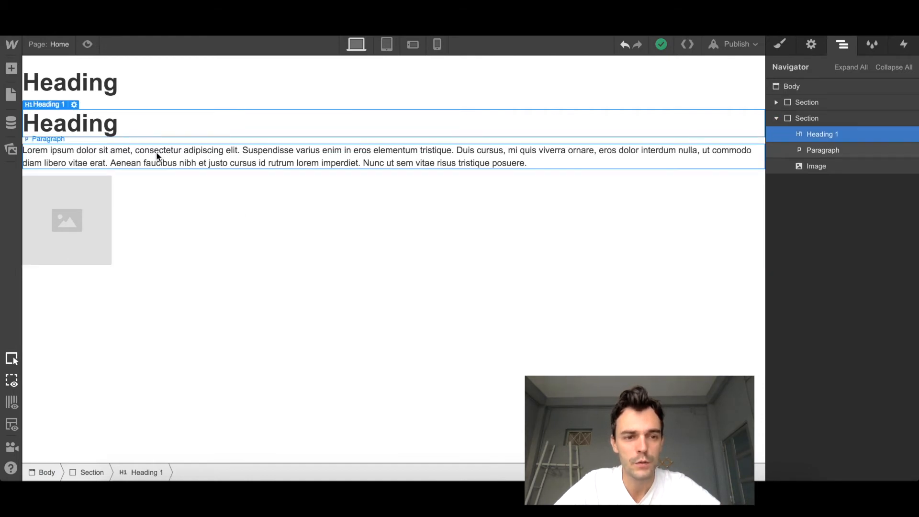
click(157, 153)
click(165, 210)
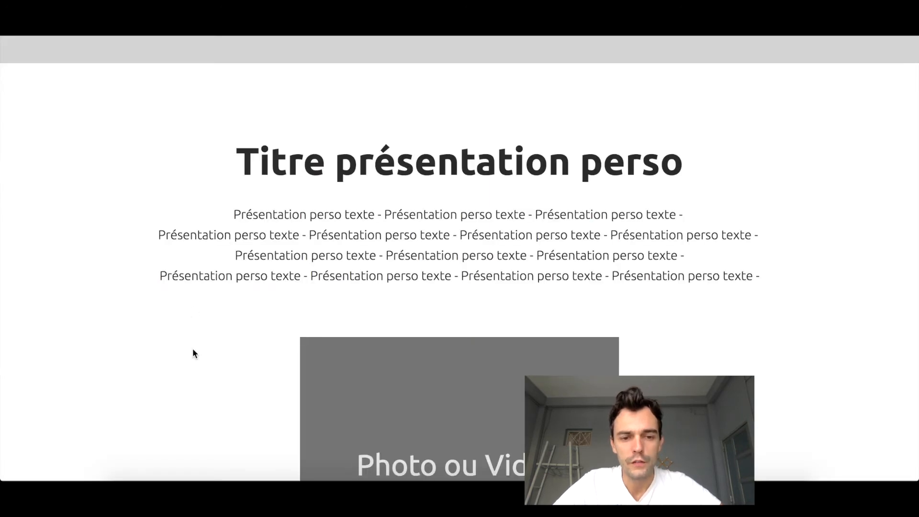
Collapse the second section, add a third Section under the page Body and place a Heading inside it
scroll(192, 348, down, 10)
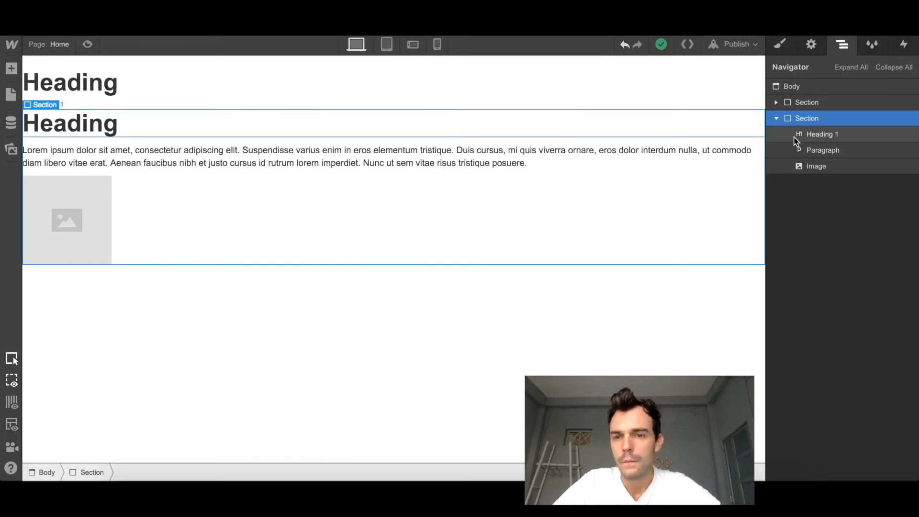
click(776, 118)
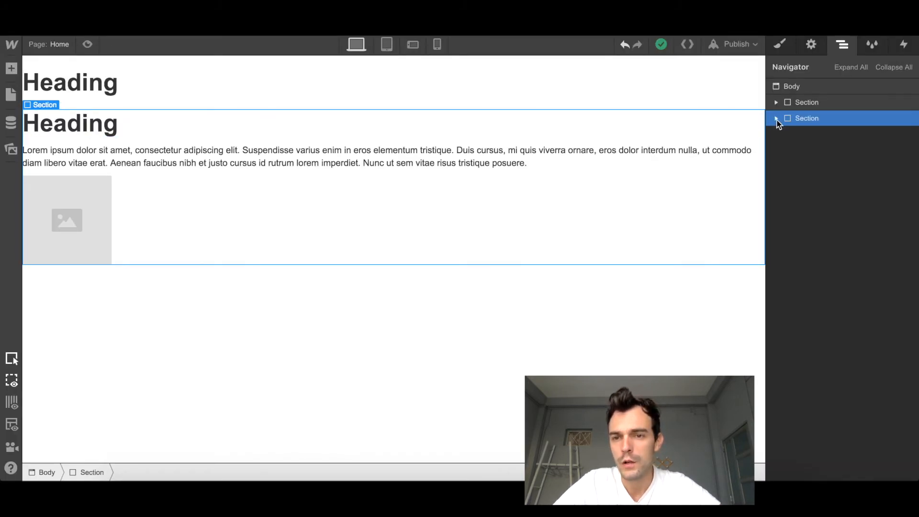
click(789, 88)
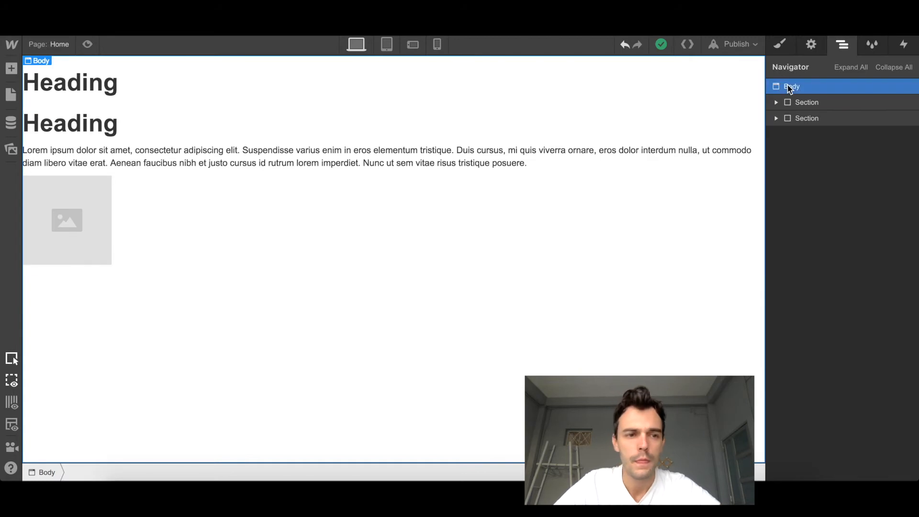
click(12, 69)
click(54, 153)
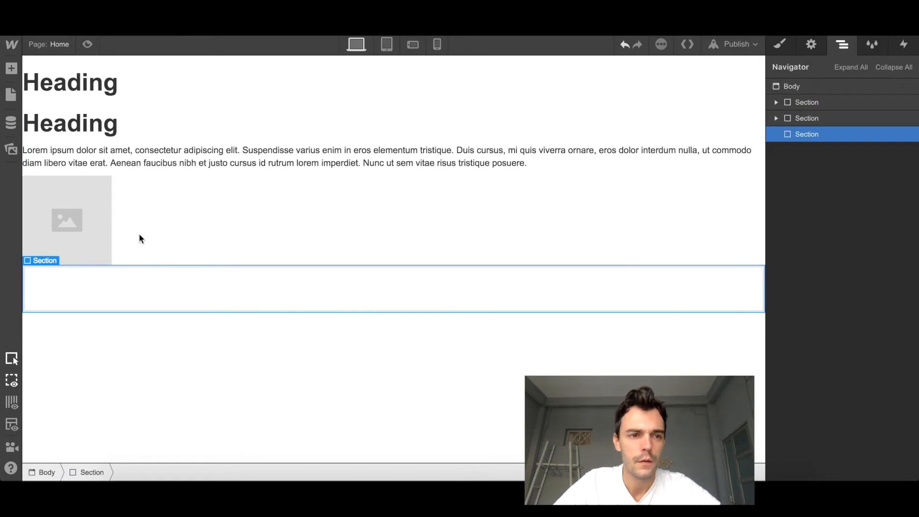
click(11, 68)
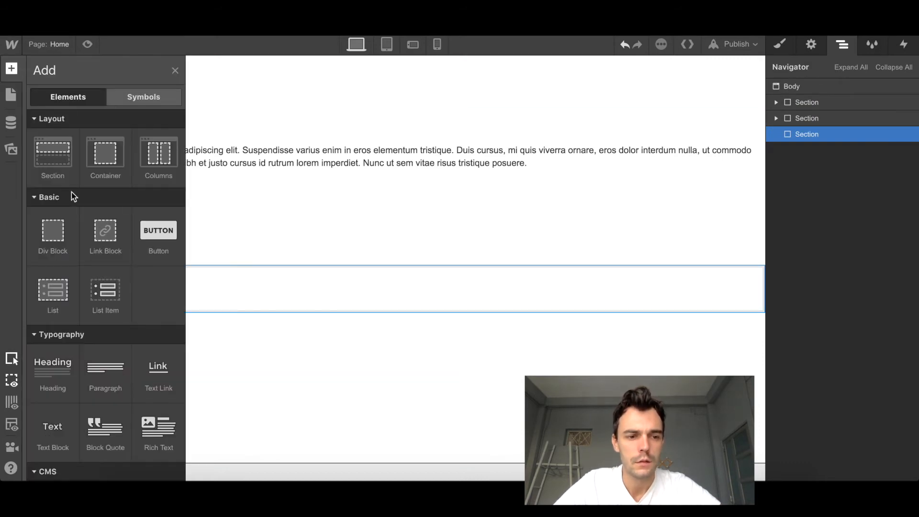
click(55, 372)
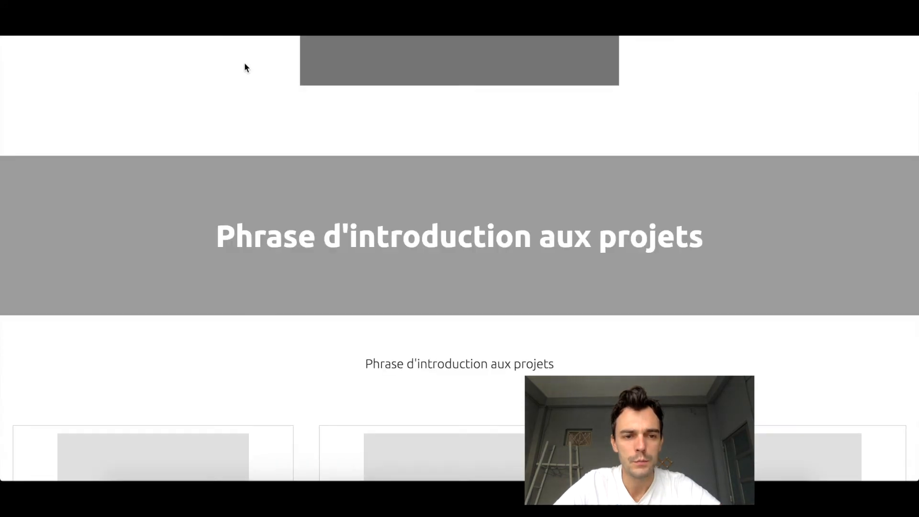
Switch to the wireframe and examine the projects area with its introductory phrase and project cards
scroll(210, 285, down, 7)
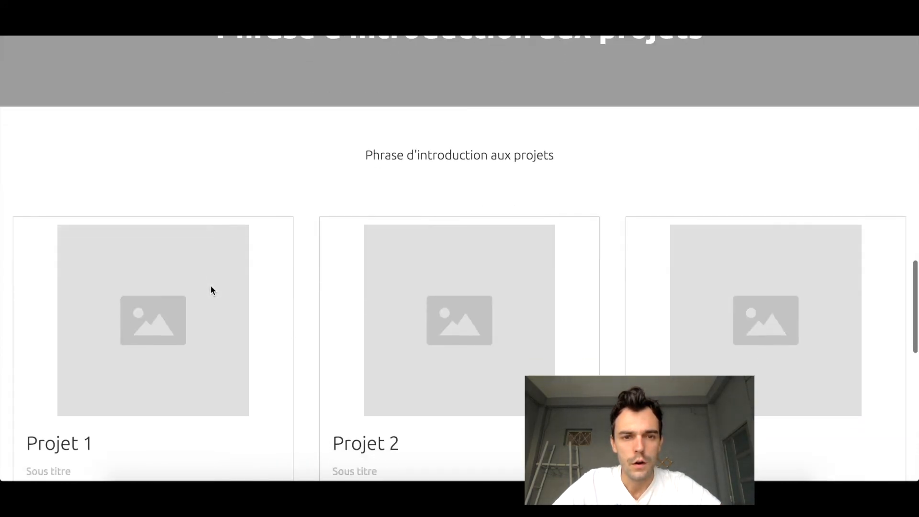
scroll(210, 290, down, 5)
scroll(211, 291, up, 3)
scroll(212, 291, up, 5)
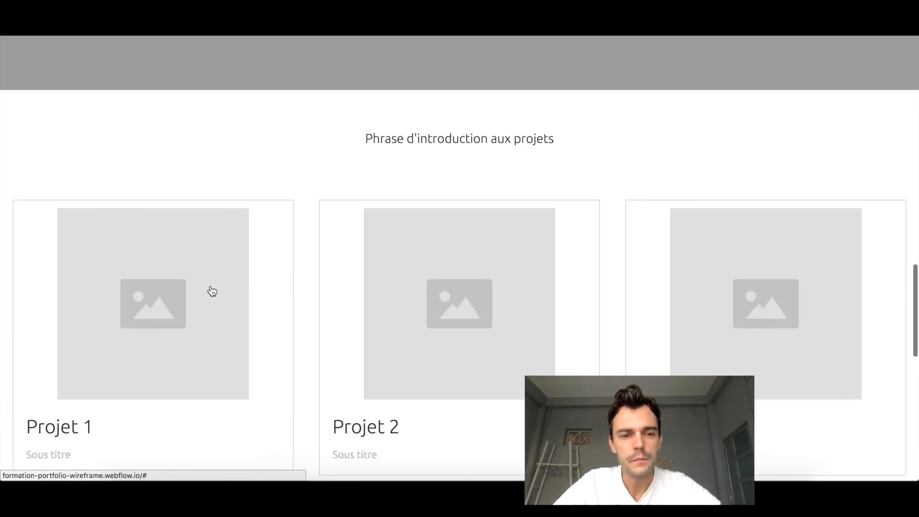
Examine the wireframe's projects area, from its introductory phrase down to the image, title and subtitle of each project card
scroll(286, 224, down, 2)
scroll(330, 142, up, 1)
drag(364, 117, 500, 129)
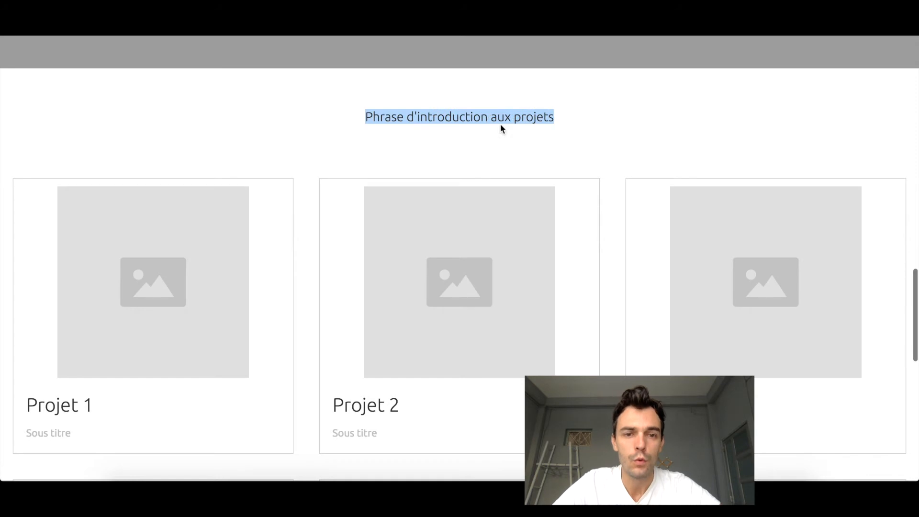
click(384, 117)
drag(364, 116, 435, 116)
click(406, 117)
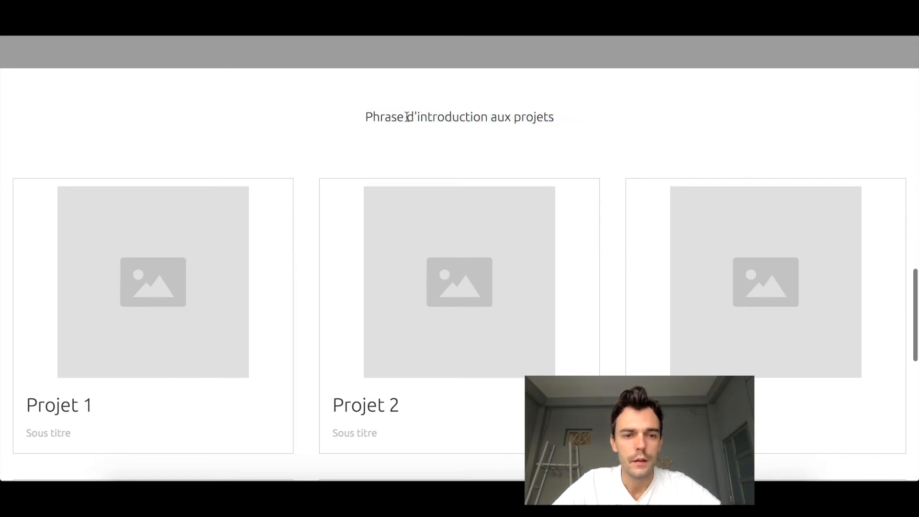
scroll(317, 163, down, 3)
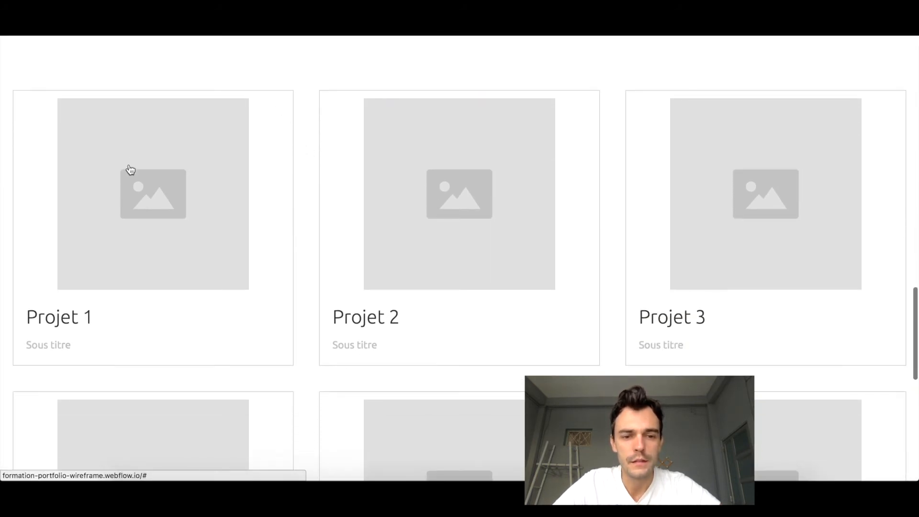
scroll(479, 306, down, 5)
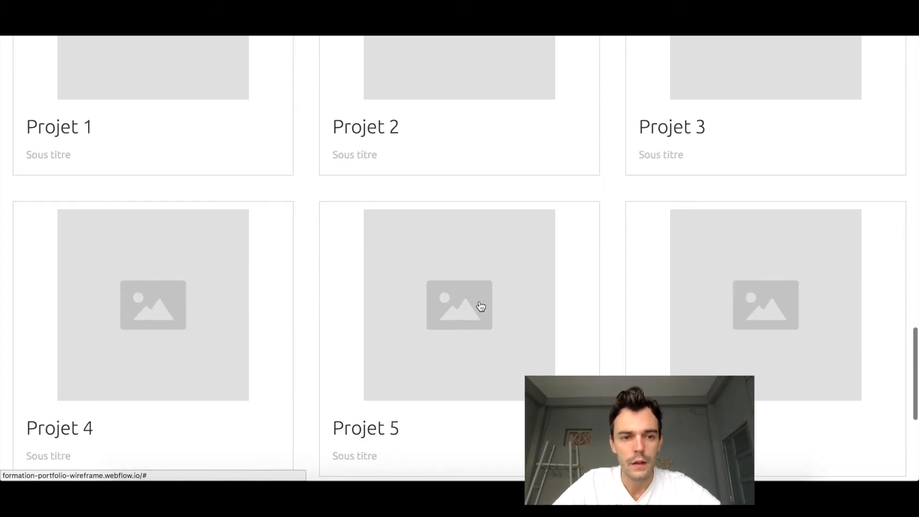
scroll(479, 306, up, 6)
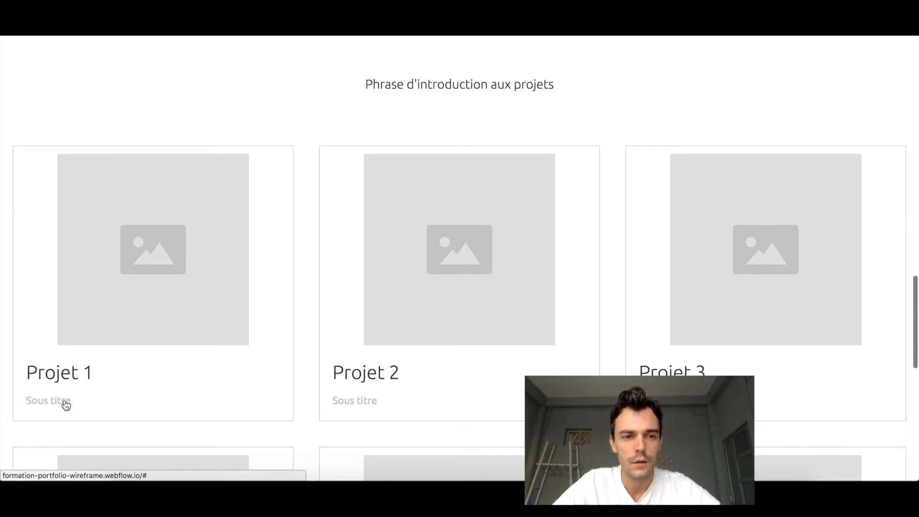
scroll(207, 117, up, 1)
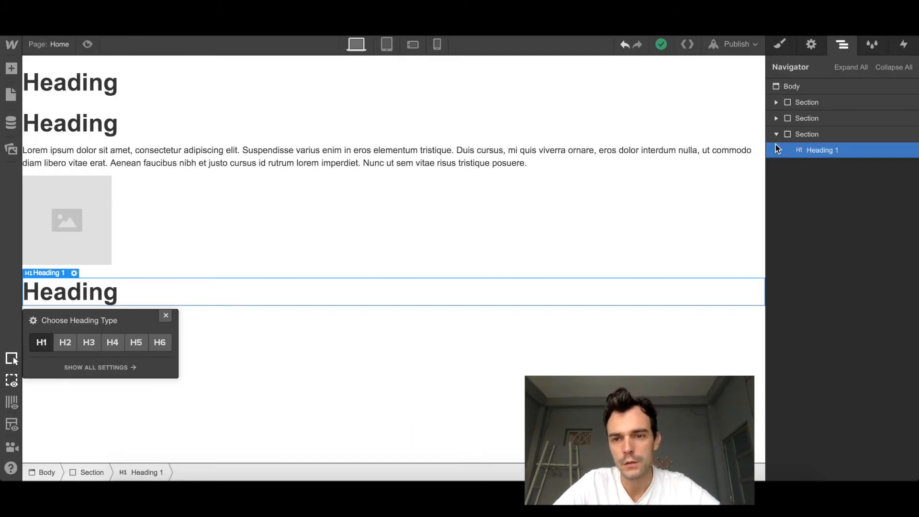
Collapse the third section, add a fourth Section under the page Body and place a Text Block inside it
click(776, 133)
click(800, 89)
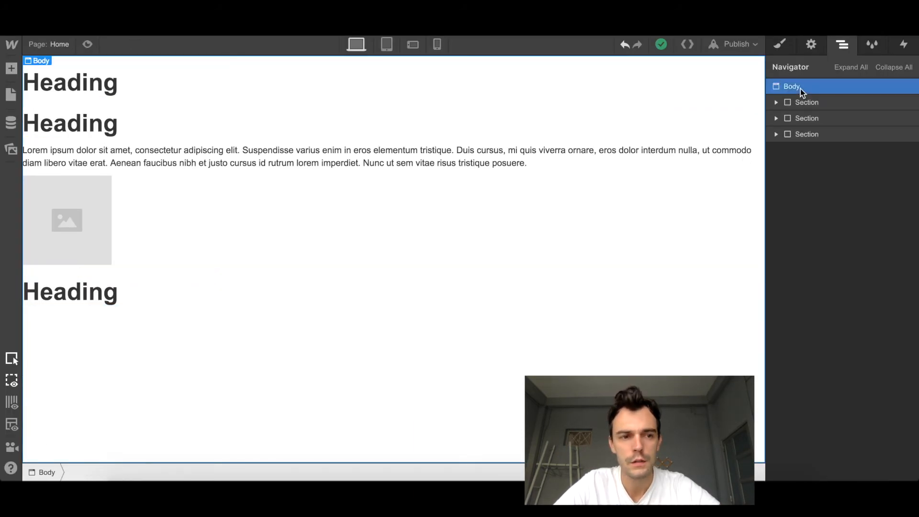
click(11, 70)
click(53, 156)
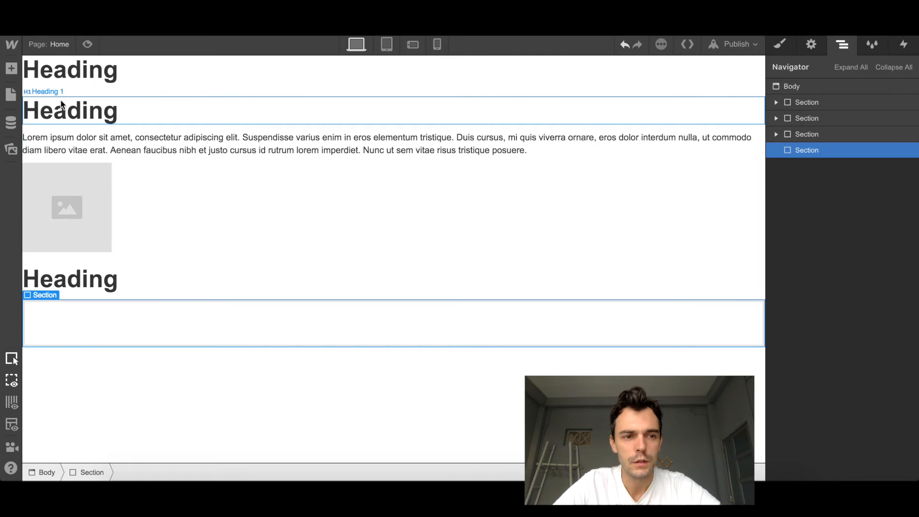
click(12, 69)
scroll(90, 340, down, 1)
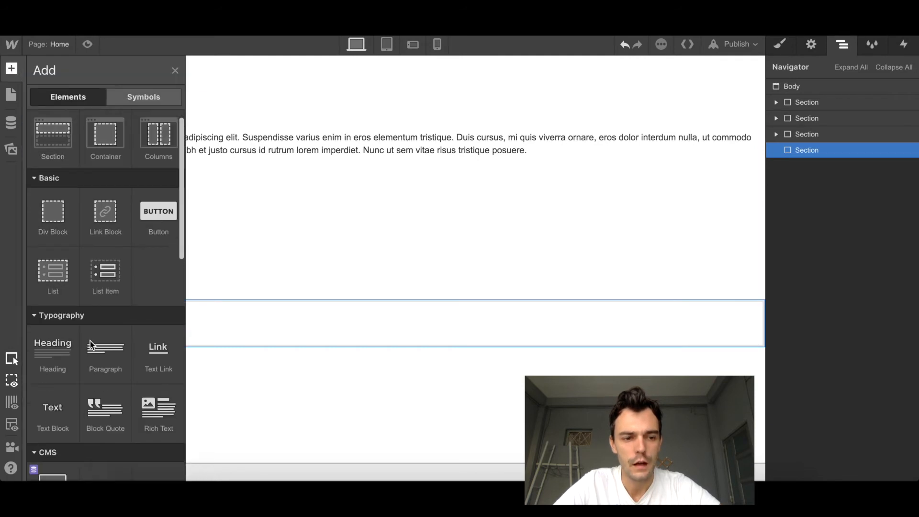
click(53, 376)
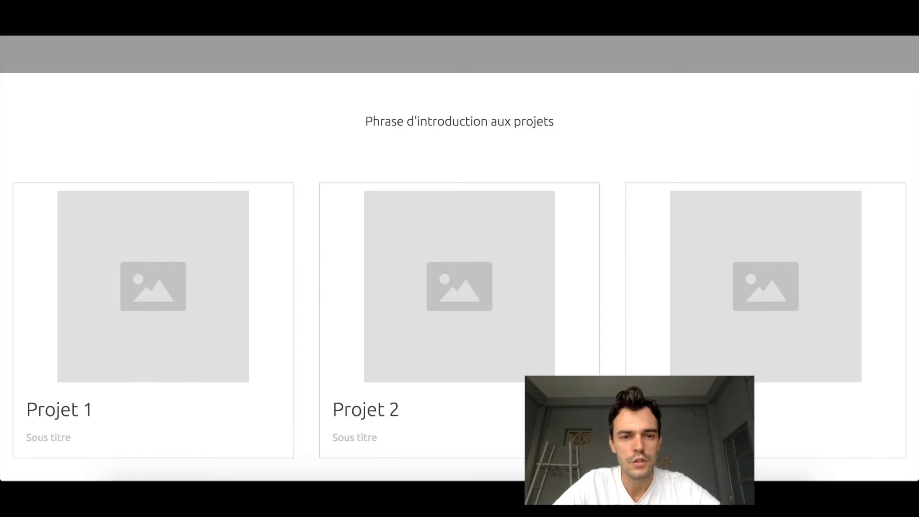
Review the wireframe's project cards and add a Link Block without a URL below the fourth section's text block
scroll(215, 209, down, 2)
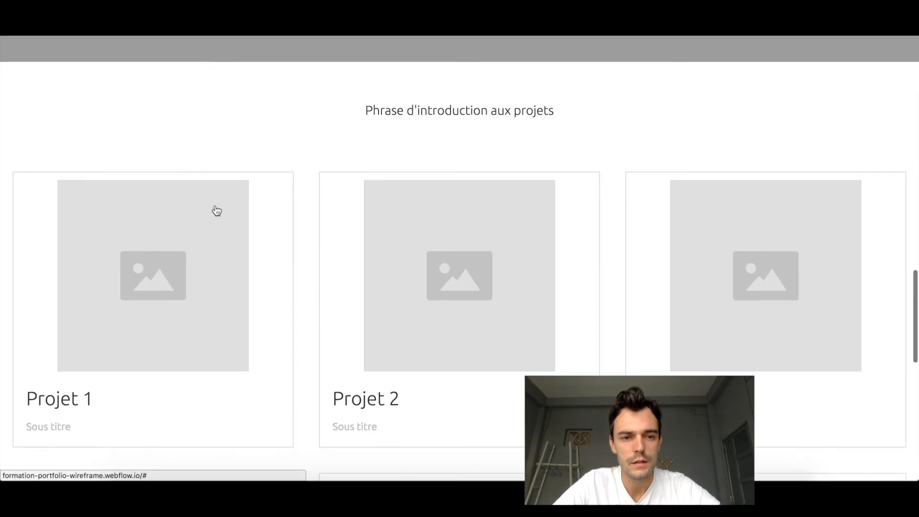
scroll(201, 316, down, 3)
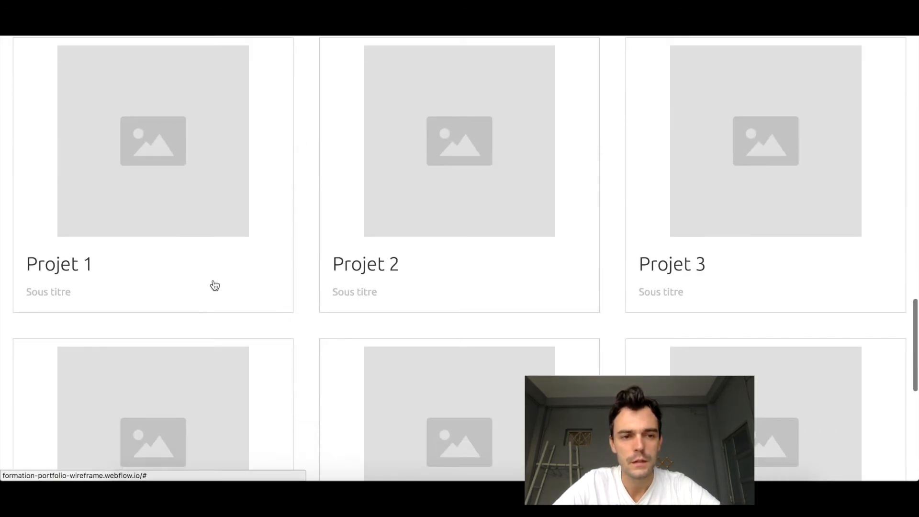
scroll(212, 178, up, 1)
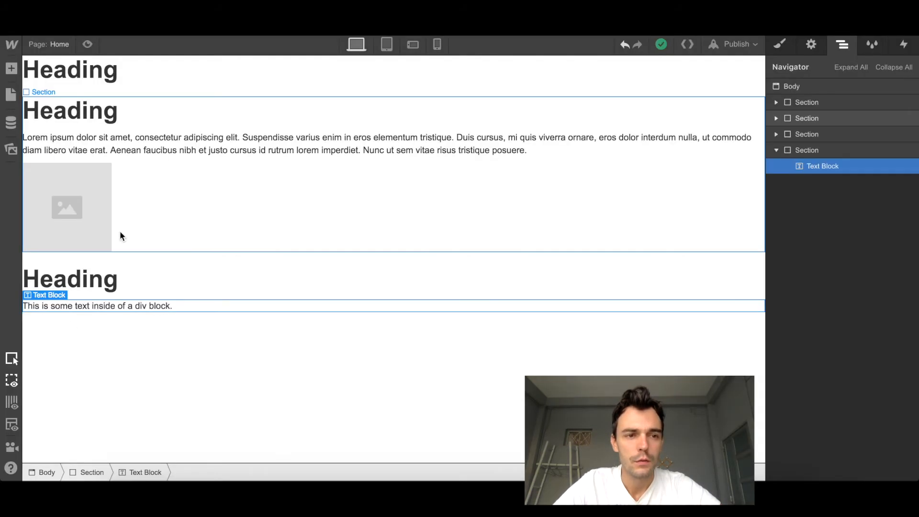
click(12, 70)
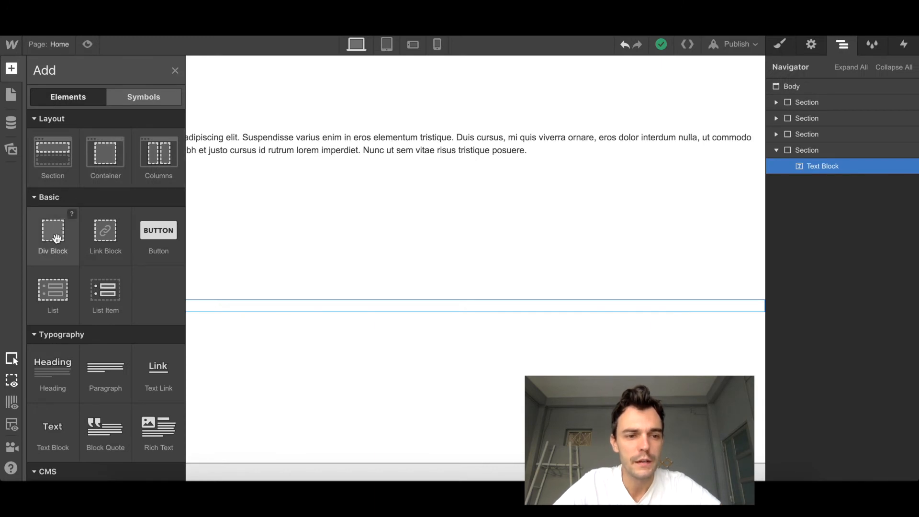
click(103, 237)
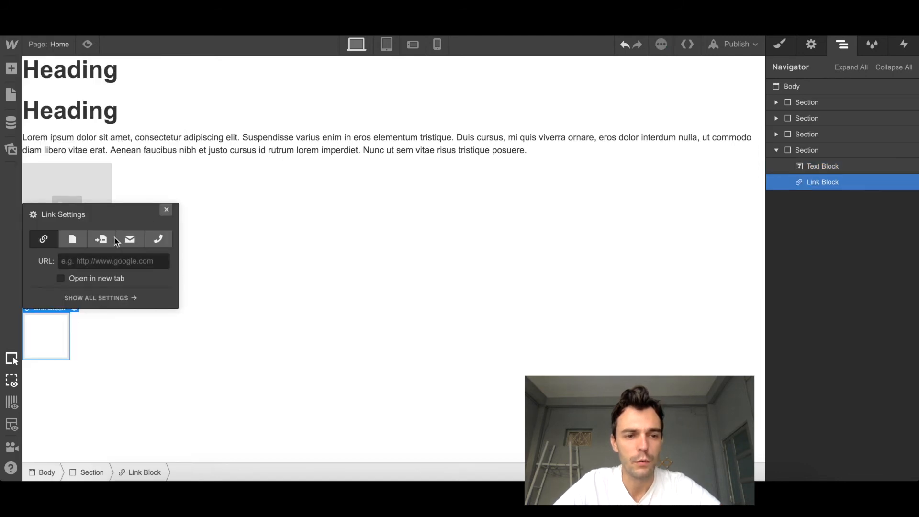
click(165, 212)
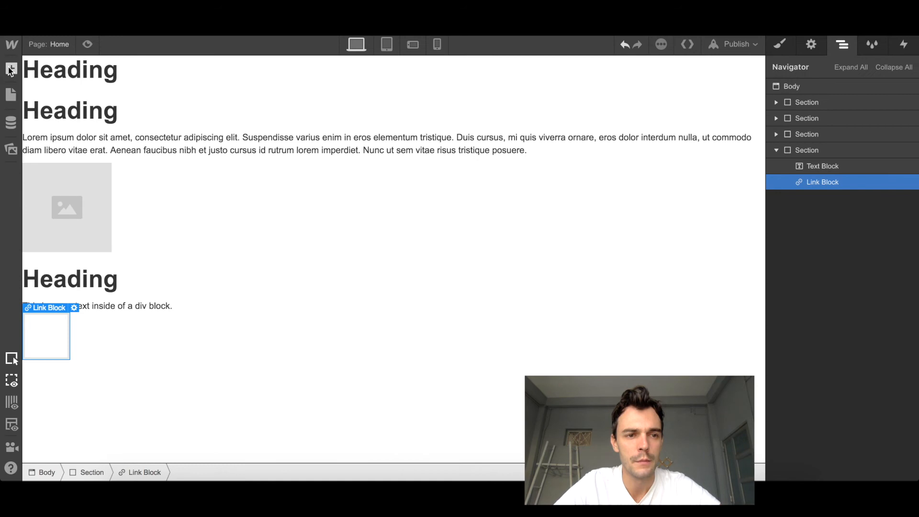
Place a placeholder Image inside the fourth section's Link Block
click(12, 69)
scroll(67, 283, down, 4)
scroll(68, 286, down, 2)
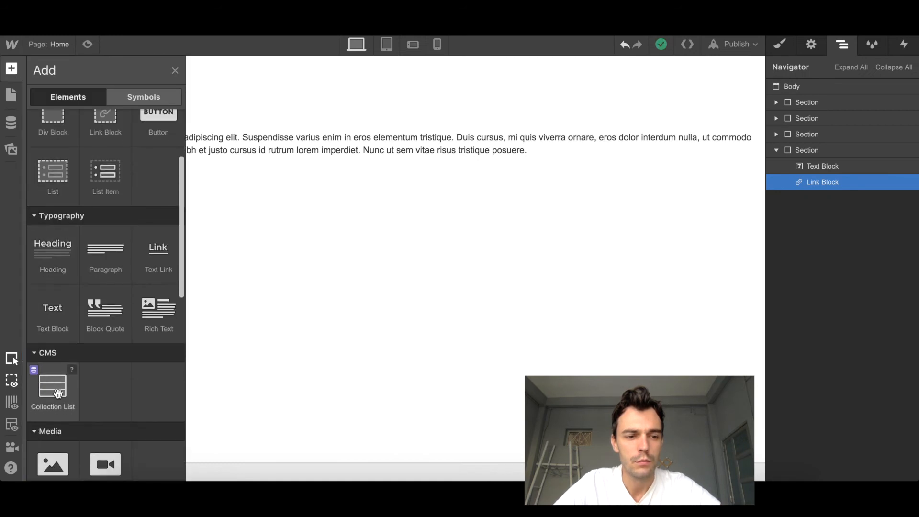
click(54, 392)
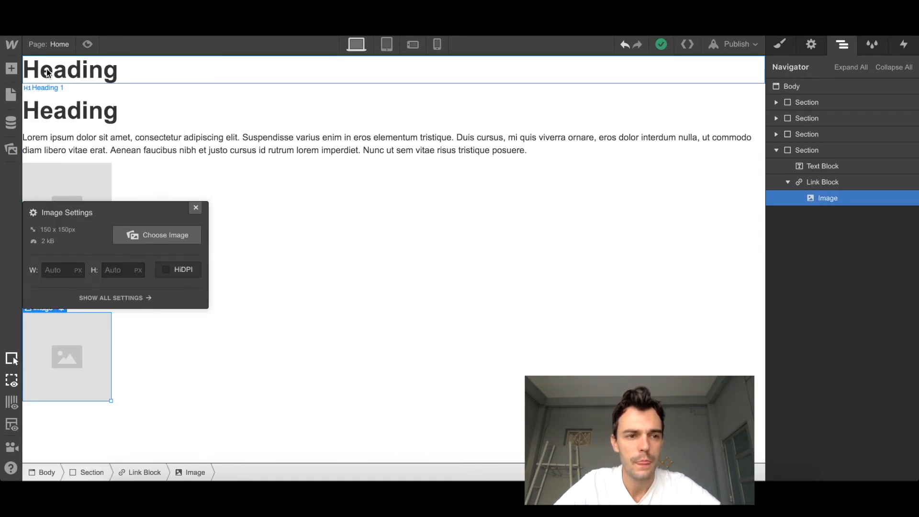
Add a Heading and a Text Block below the image inside the Link Block
click(11, 69)
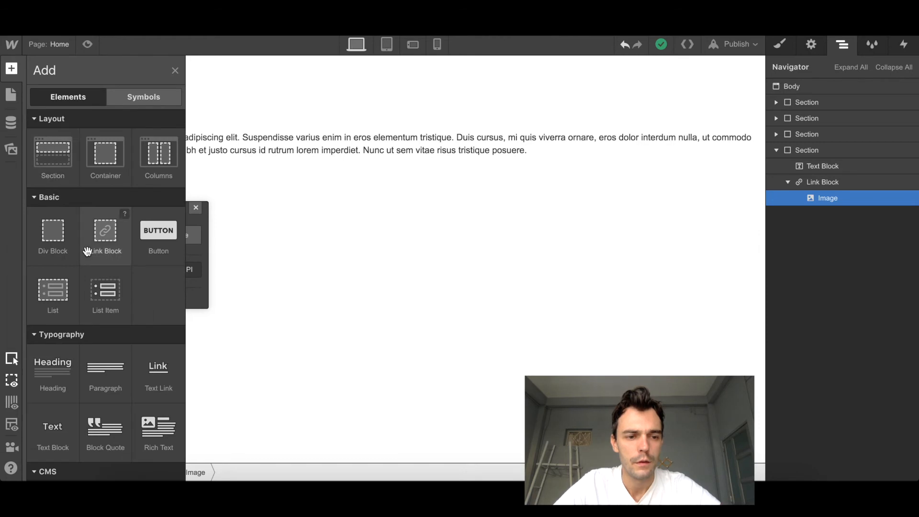
scroll(72, 277, down, 2)
click(52, 312)
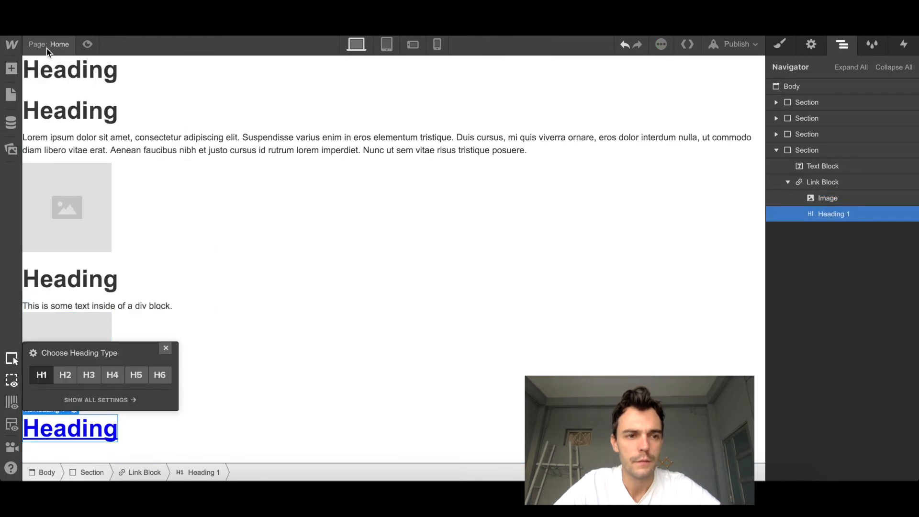
click(11, 69)
scroll(71, 229, down, 3)
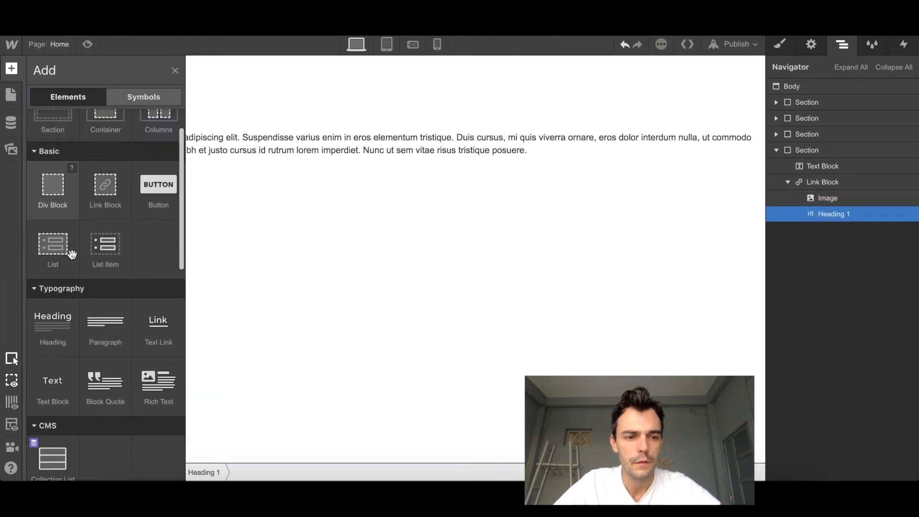
click(54, 298)
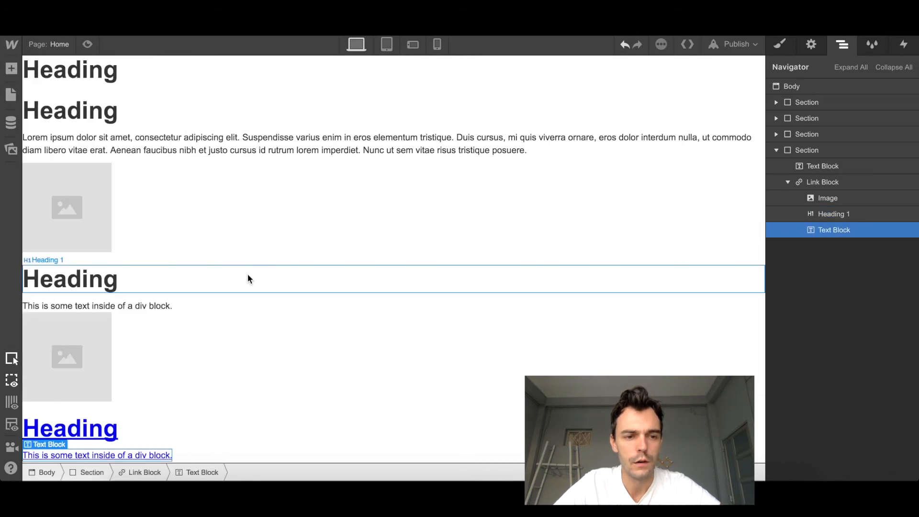
Compare the Link Block with a wireframe project card and duplicate it until the fourth section holds six cards
click(248, 274)
click(236, 353)
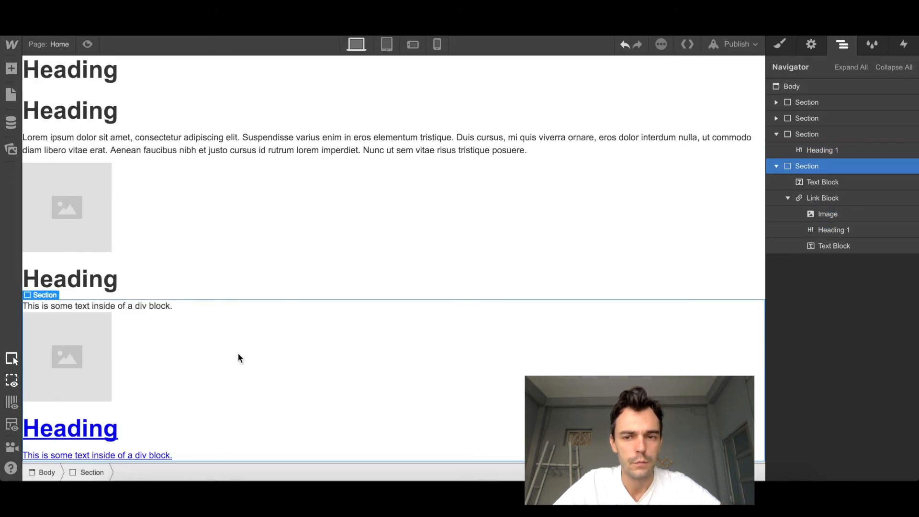
click(837, 199)
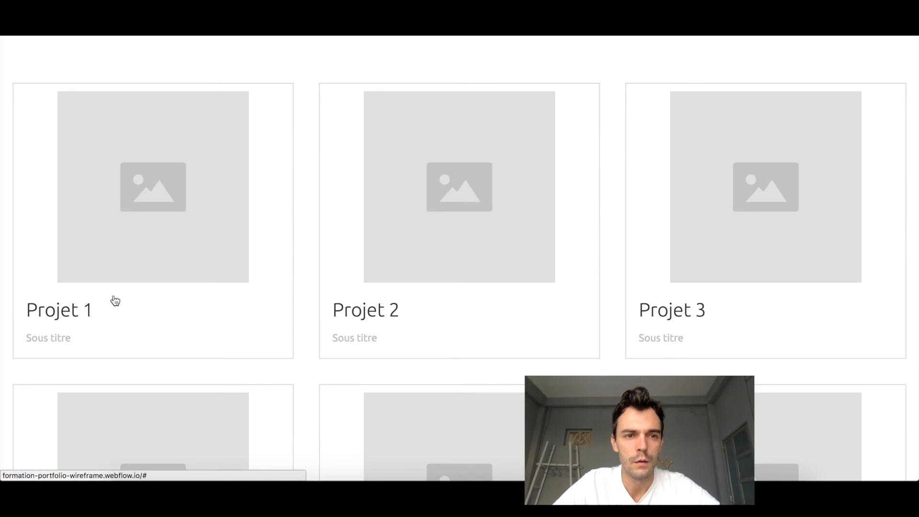
key(ctrl+Tab)
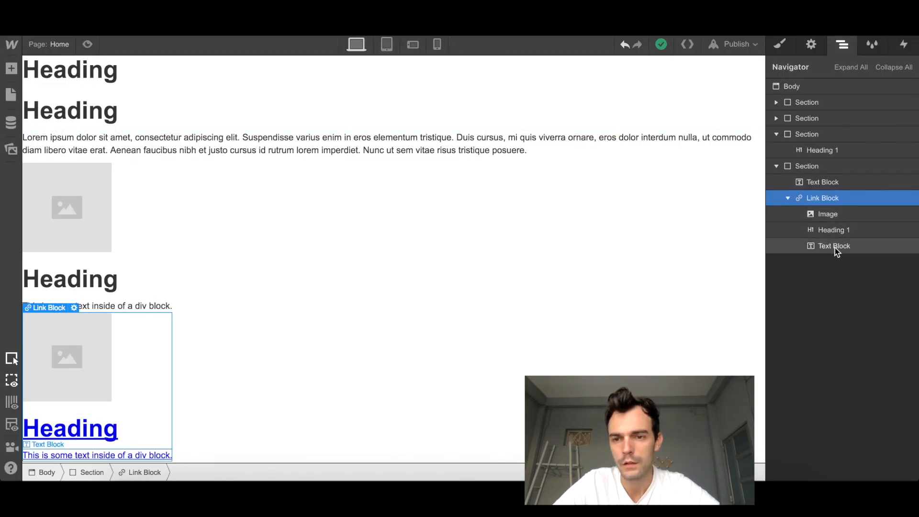
click(787, 199)
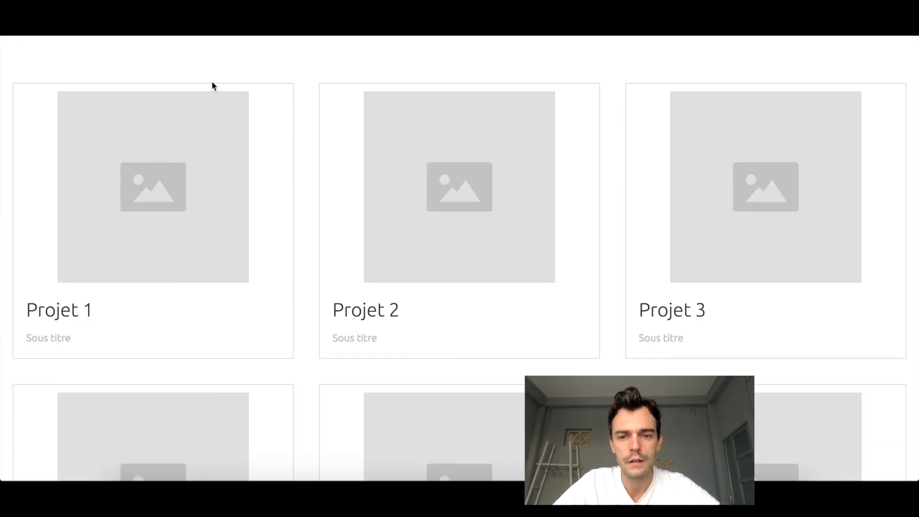
scroll(232, 148, down, 5)
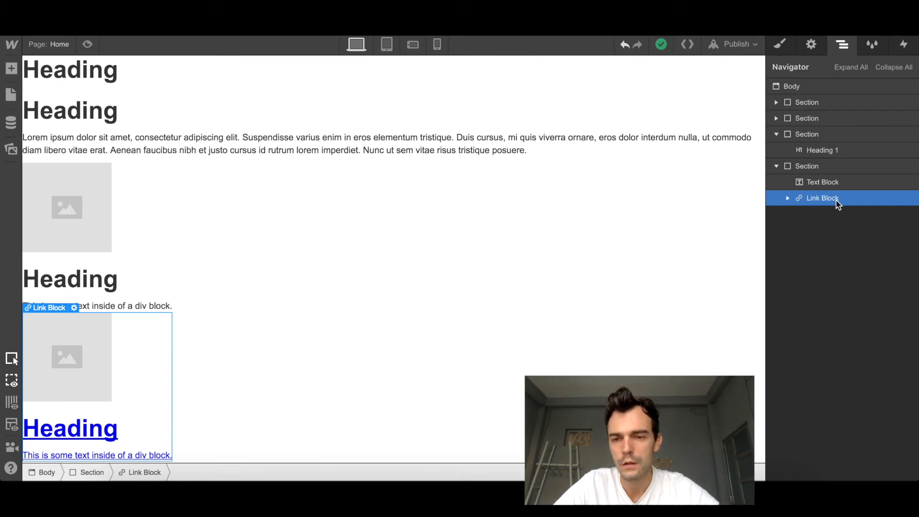
key(ctrl+d)
key(ctrl+d)
key(ctrl+d)
key(ctrl+d)
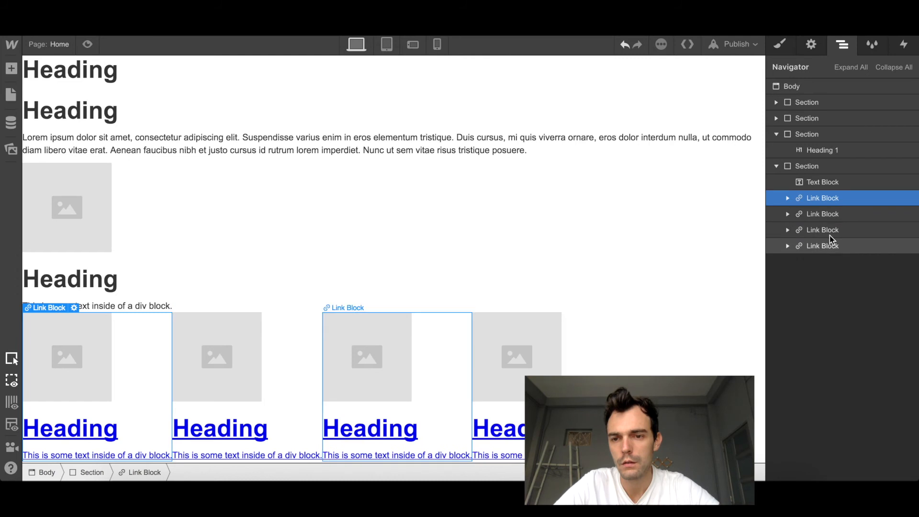
key(ctrl+d)
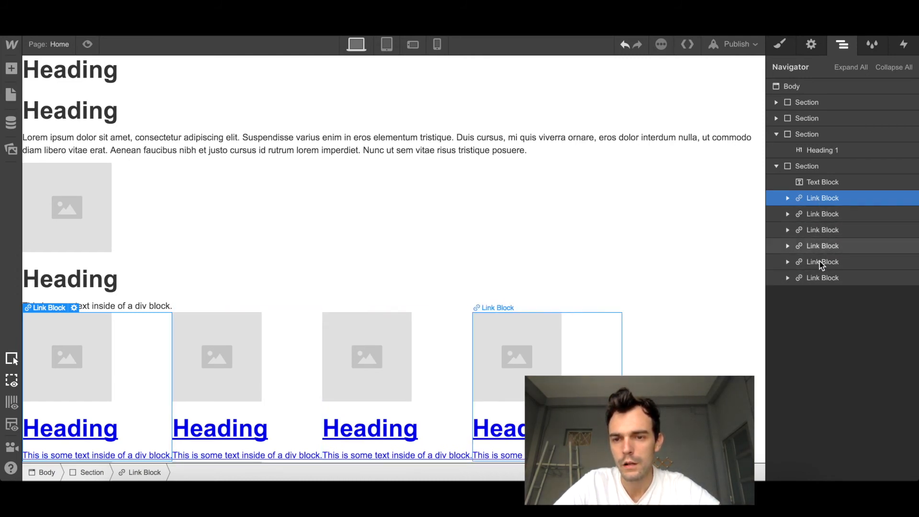
Examine the wireframe's call-to-action and contact area below the project cards, including its title, button and social links
scroll(447, 221, down, 3)
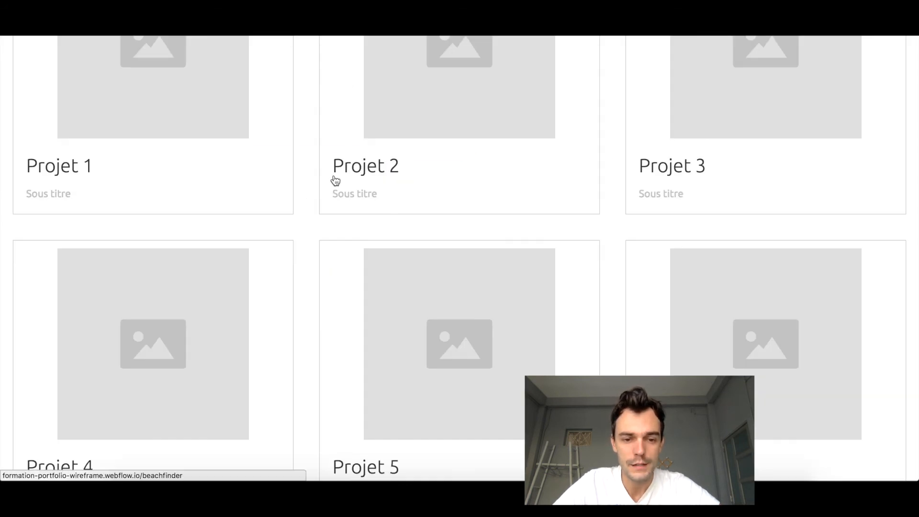
scroll(335, 181, down, 3)
scroll(335, 181, down, 3)
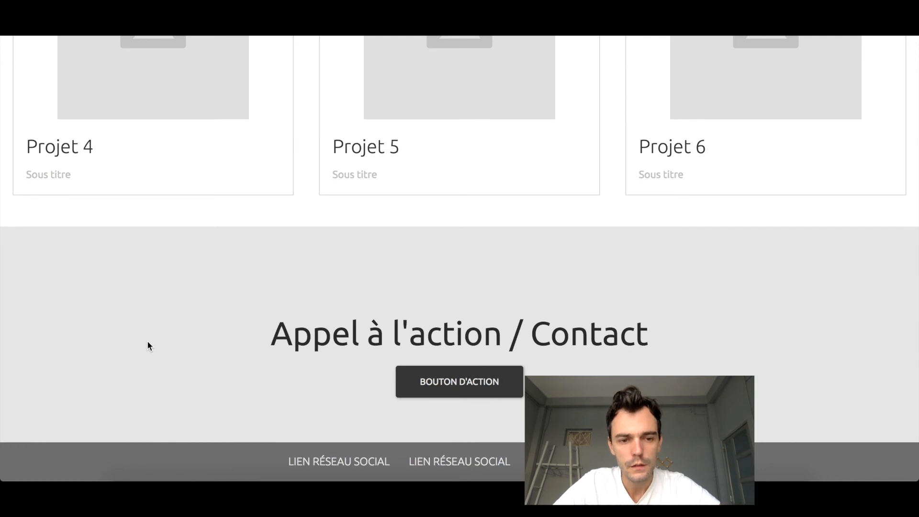
drag(293, 335, 432, 337)
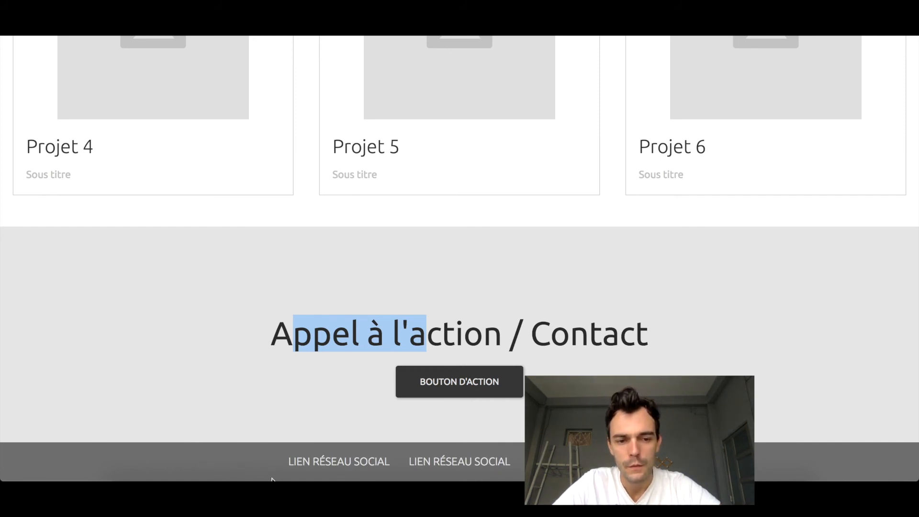
click(214, 312)
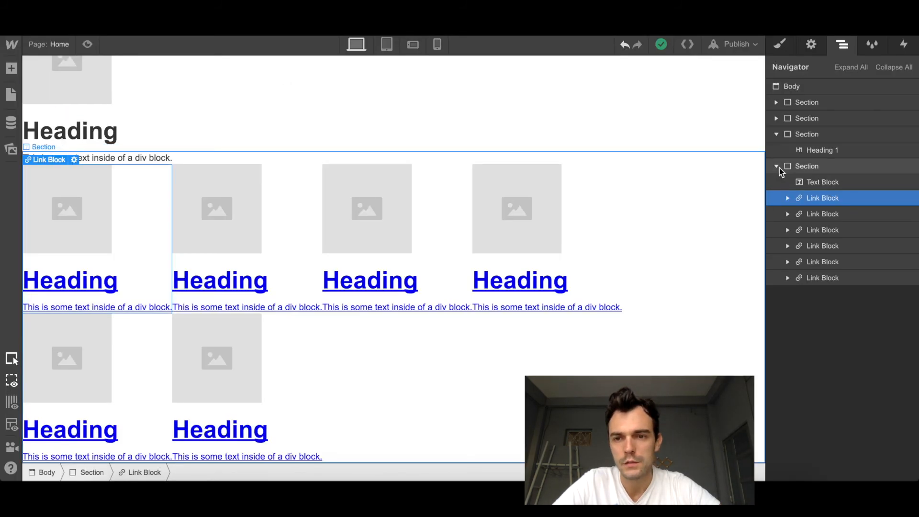
Collapse the expanded third and fourth sections and add a fifth Section at the end of the Body
click(808, 87)
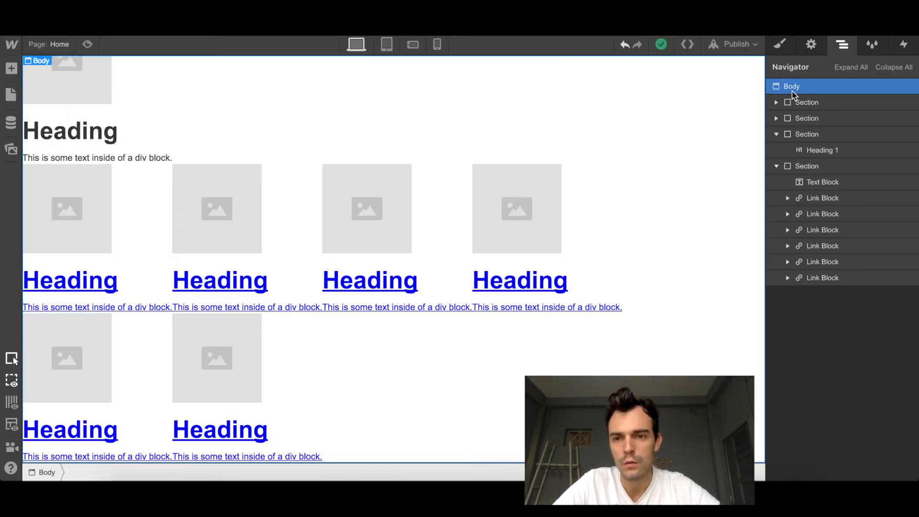
click(776, 166)
click(776, 134)
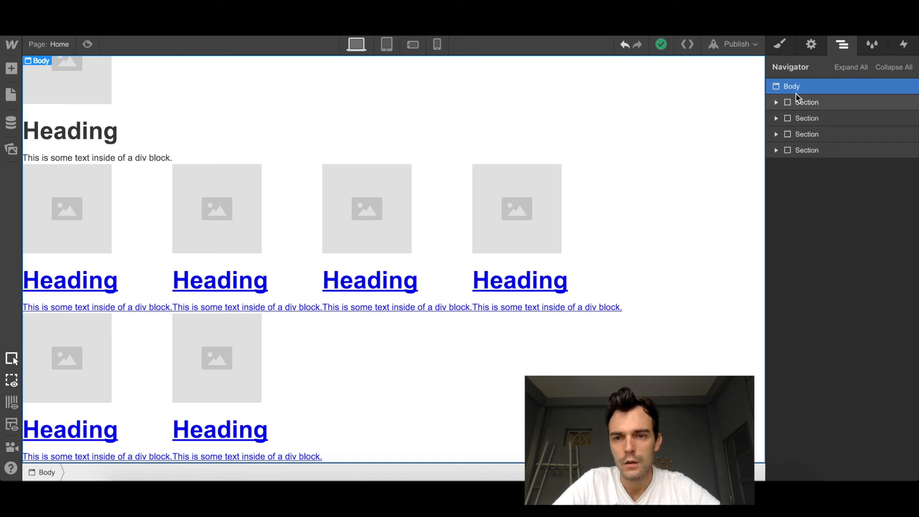
click(11, 69)
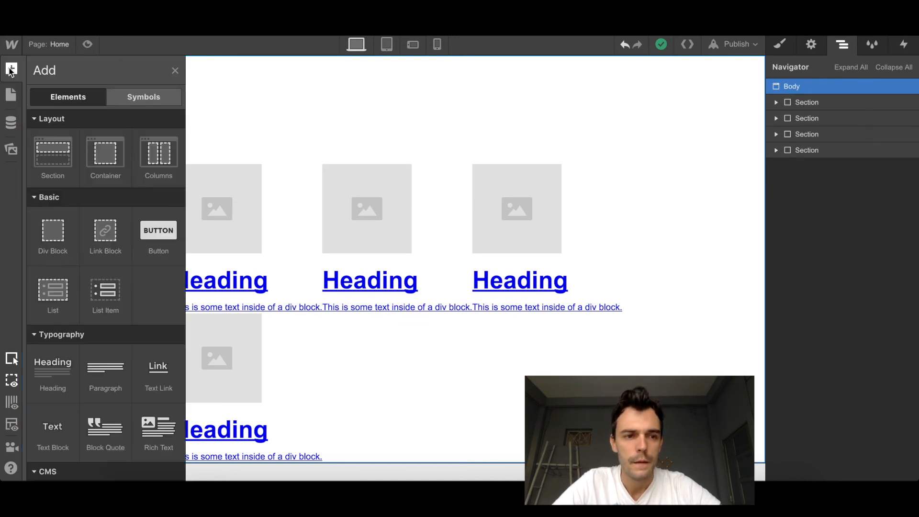
click(53, 161)
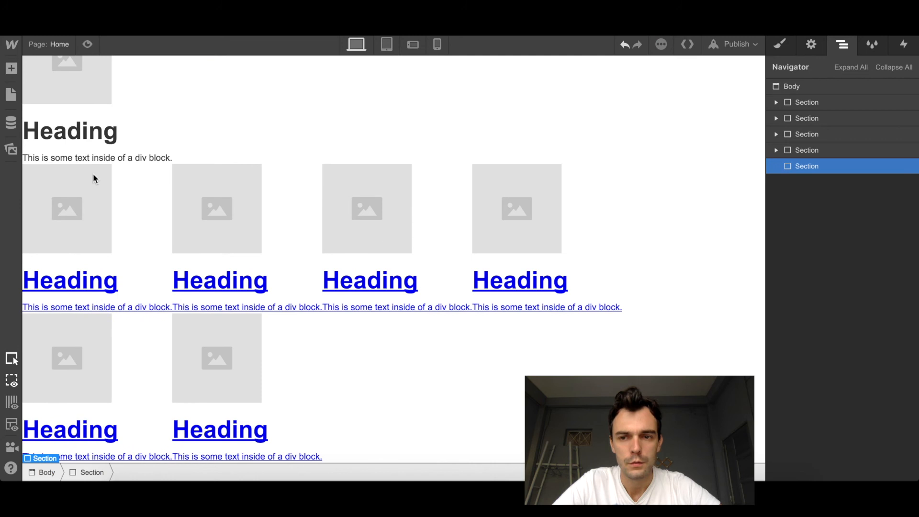
scroll(244, 158, down, 2)
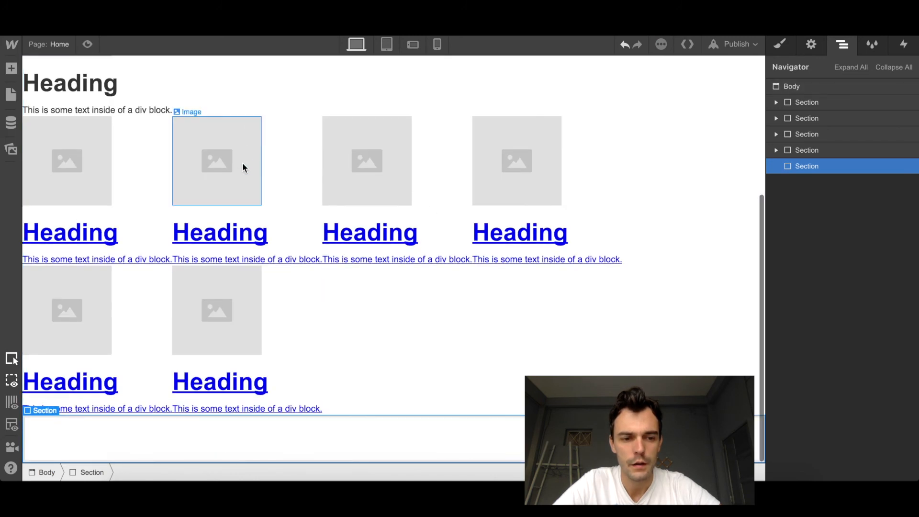
Add an H1 Heading and a Button inside the fifth section
click(11, 68)
click(48, 375)
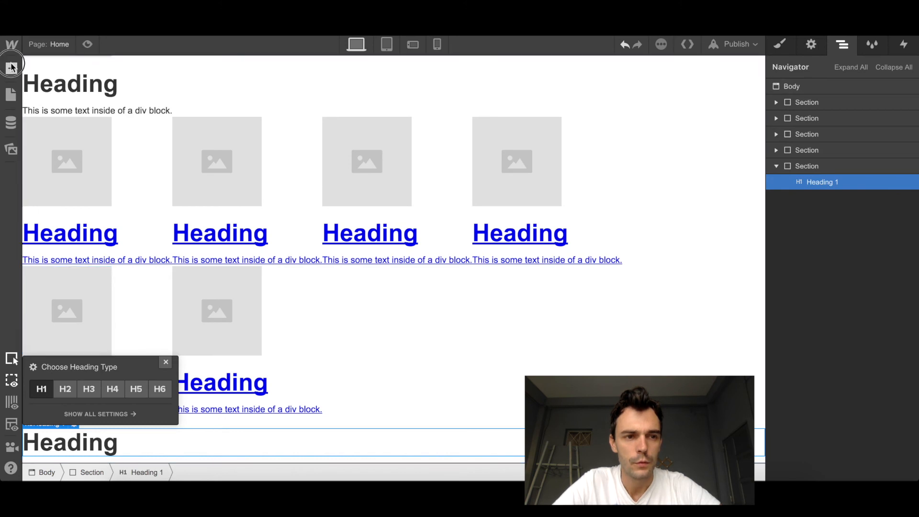
click(11, 67)
scroll(120, 304, down, 2)
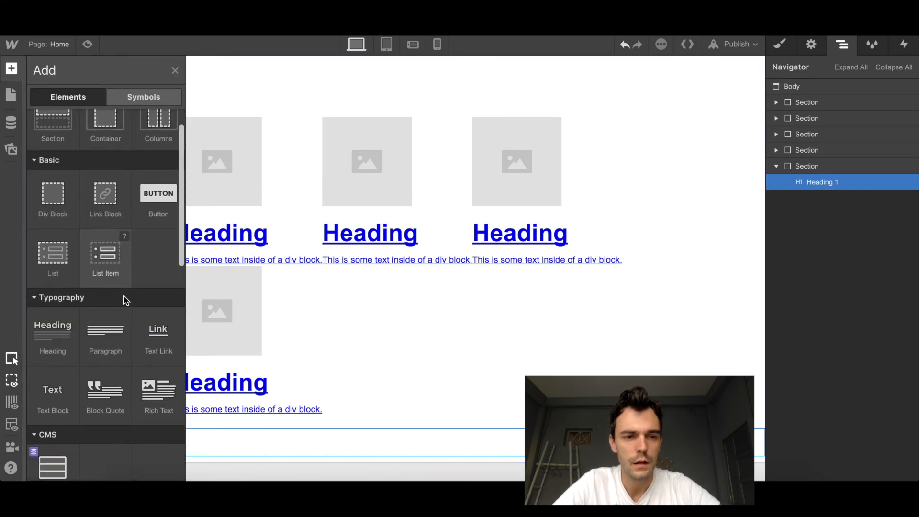
click(150, 198)
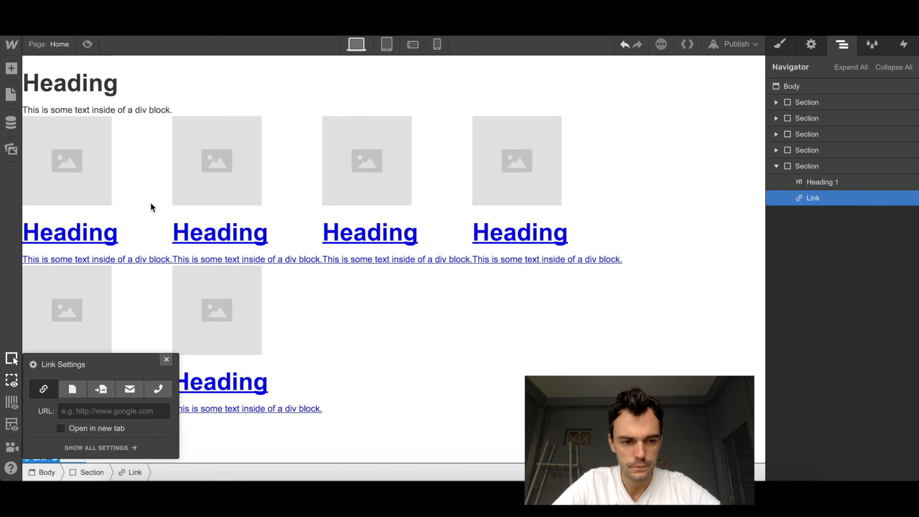
scroll(213, 318, down, 1)
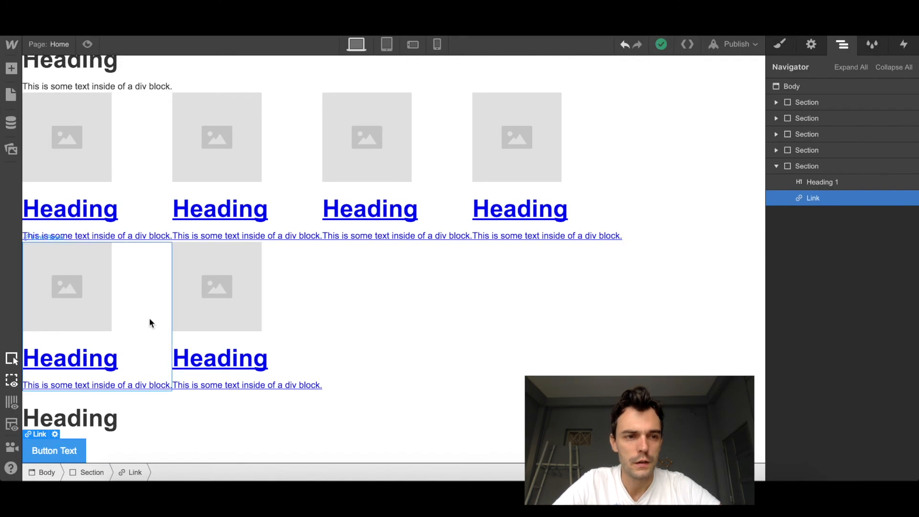
Add a Div Block below the button in the fifth section and place a Text Link inside it
click(11, 68)
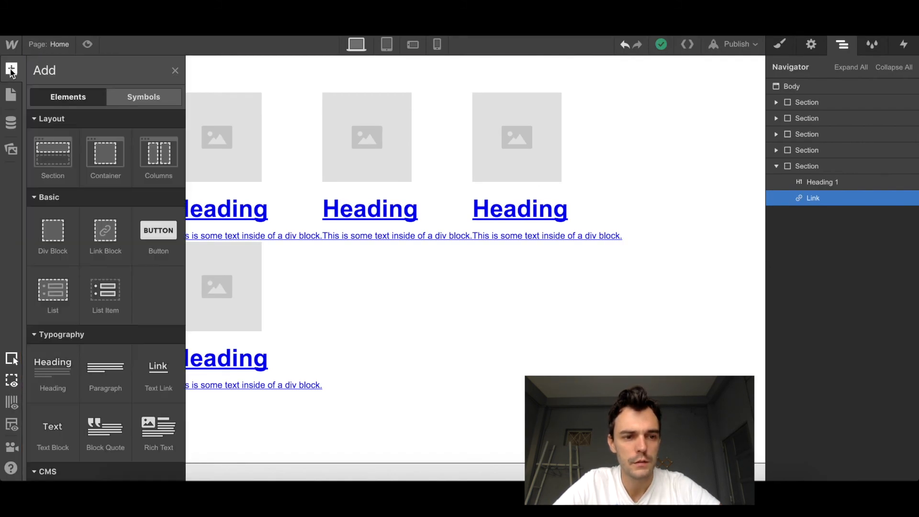
click(53, 235)
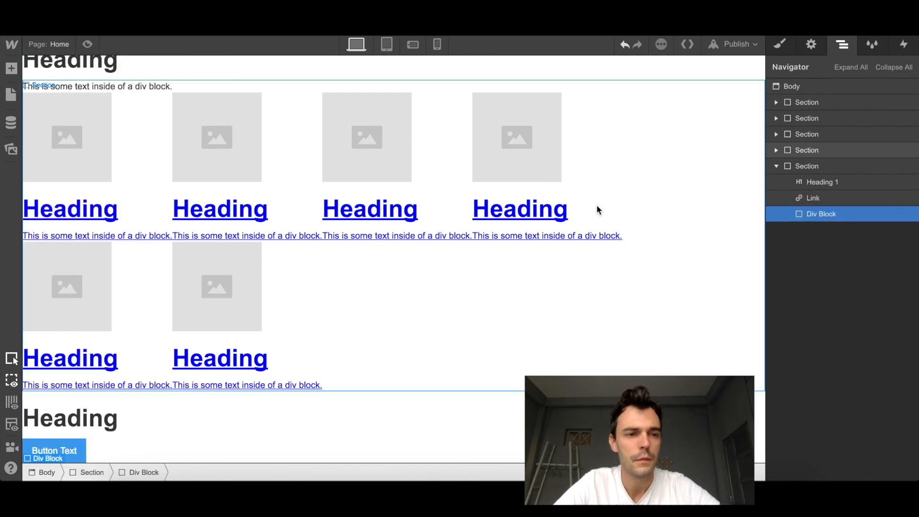
click(11, 69)
scroll(94, 311, down, 1)
scroll(93, 312, down, 1)
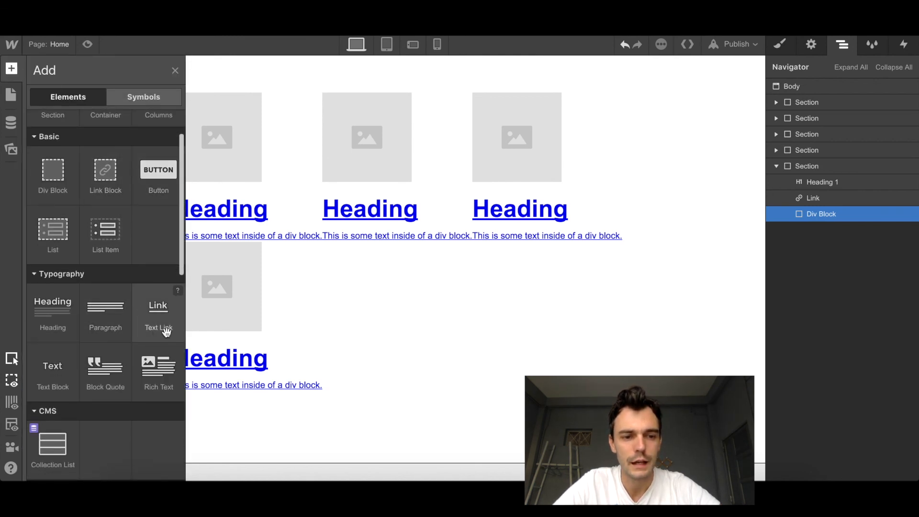
click(160, 311)
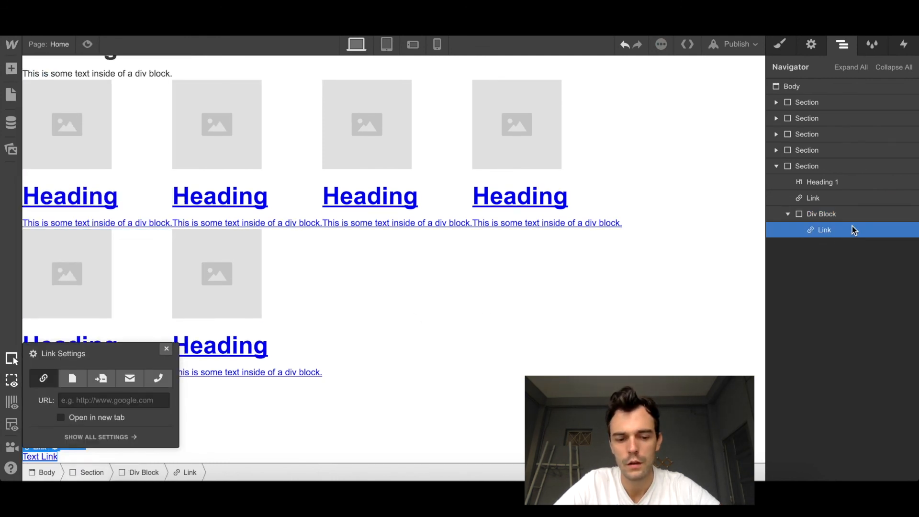
Duplicate the Text Link until the Div Block holds three links
key(ctrl+v)
key(ctrl+v)
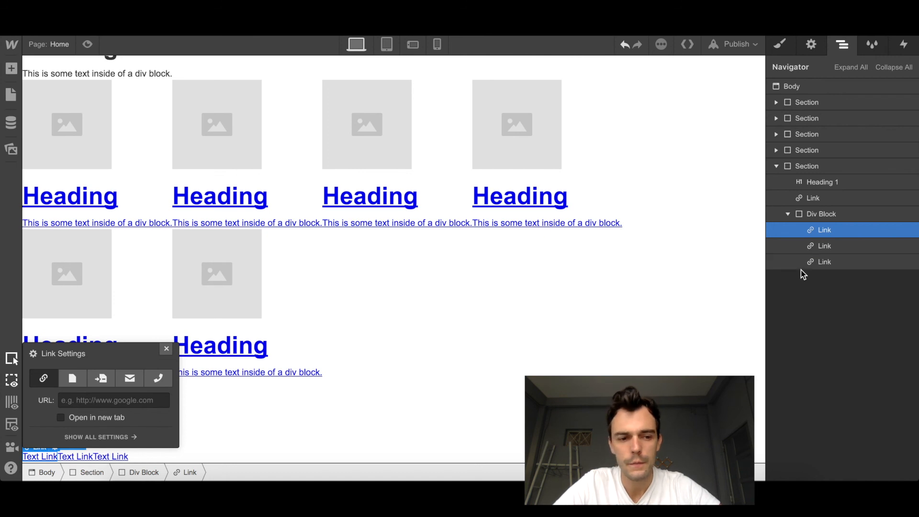
click(575, 329)
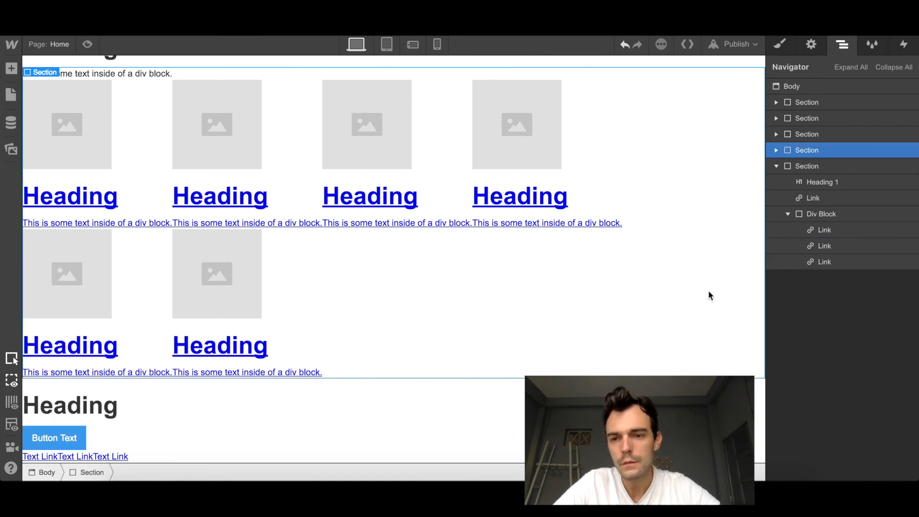
Review the fifth section's link Div Block, button and heading in the element hierarchy, and collapse the section
click(821, 214)
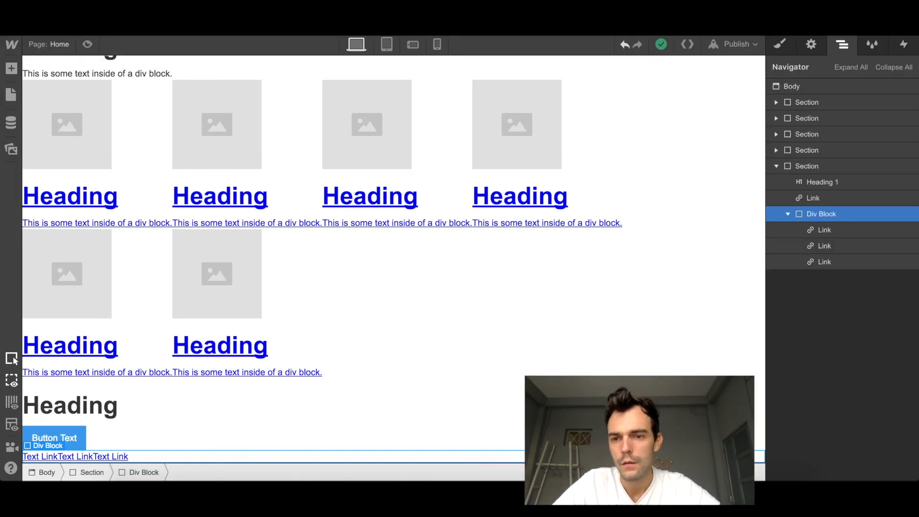
click(820, 198)
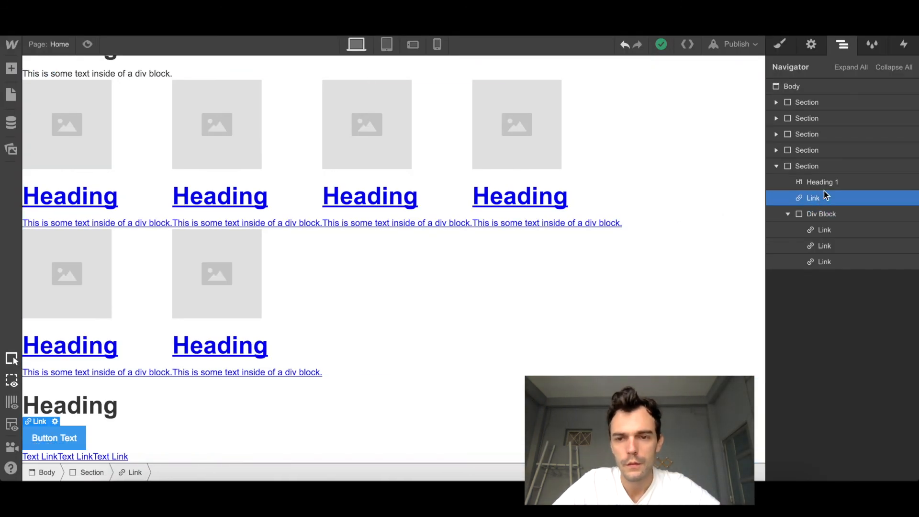
click(840, 184)
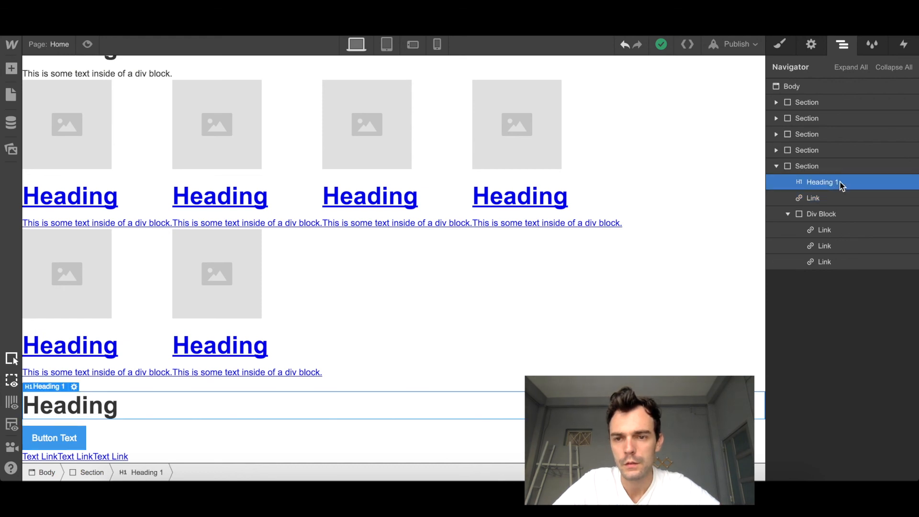
click(800, 167)
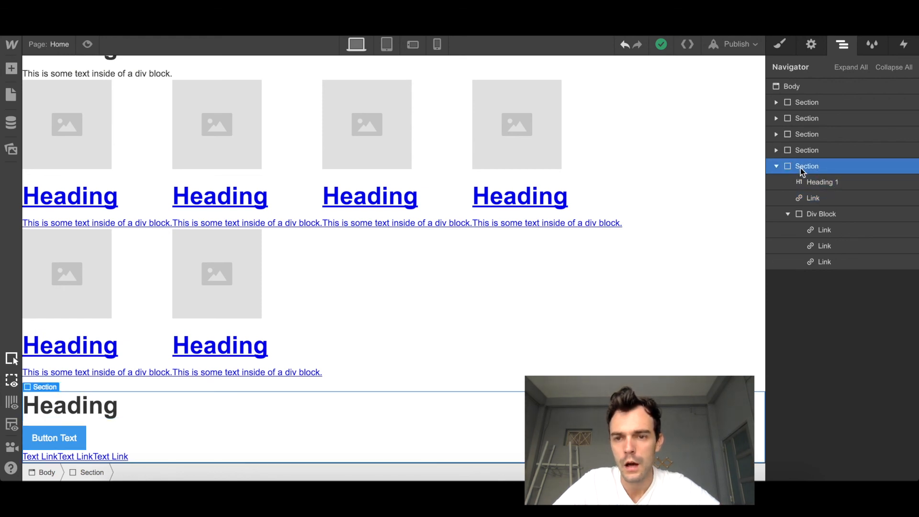
click(776, 166)
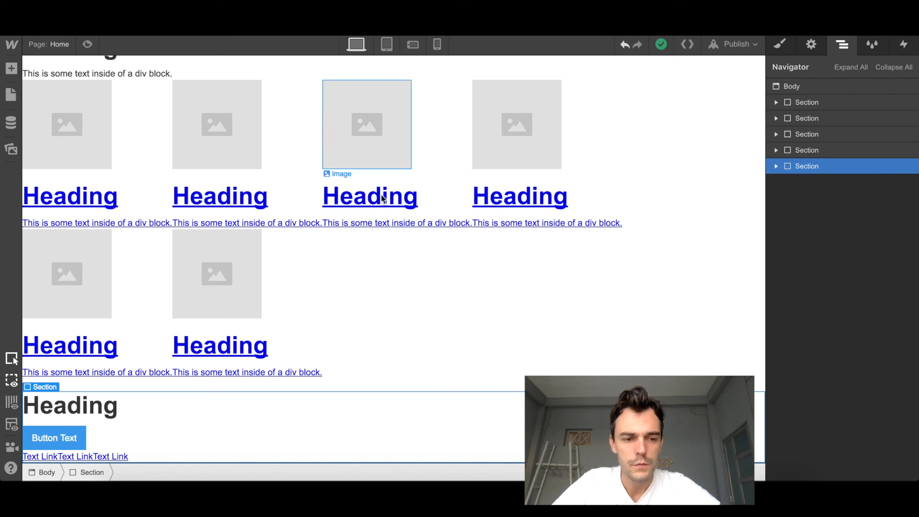
Compare the full page structure with the wireframe, from the contact area up to the introduction
scroll(335, 267, up, 4)
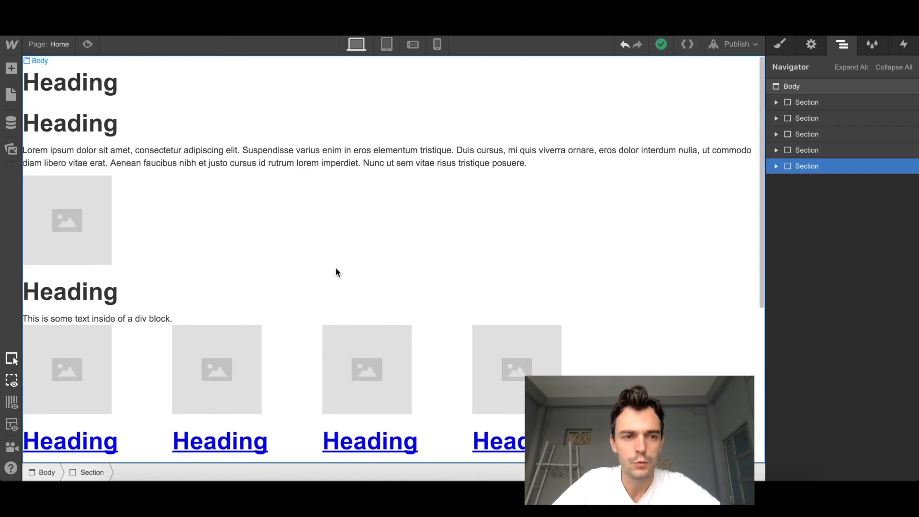
scroll(335, 267, down, 5)
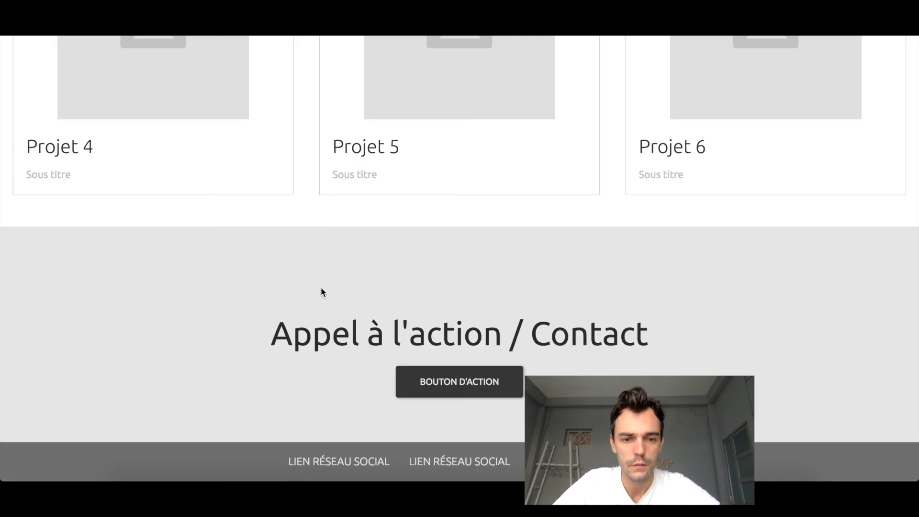
scroll(321, 288, up, 15)
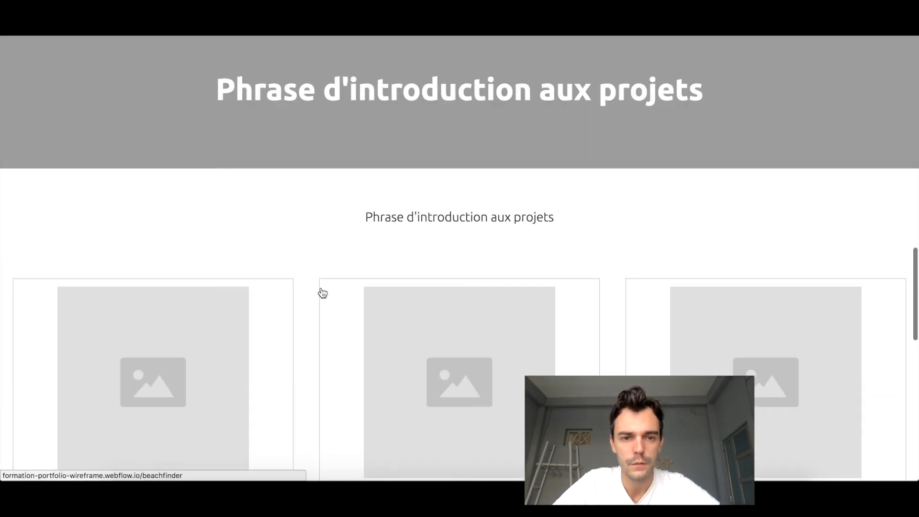
scroll(321, 293, up, 10)
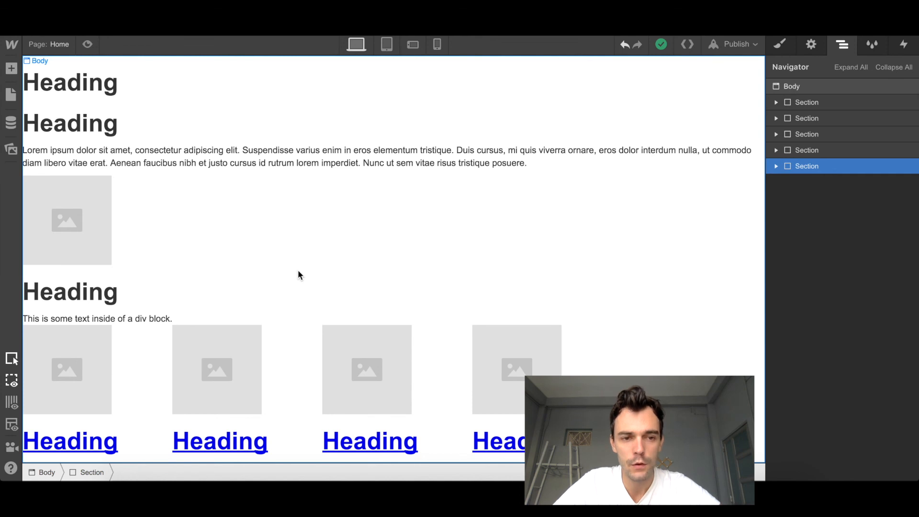
scroll(298, 272, down, 4)
scroll(298, 269, down, 2)
scroll(297, 269, up, 5)
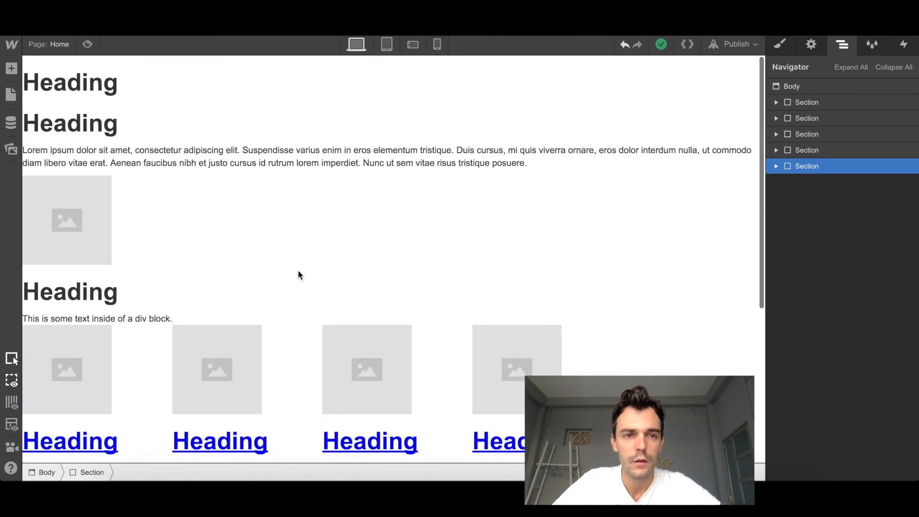